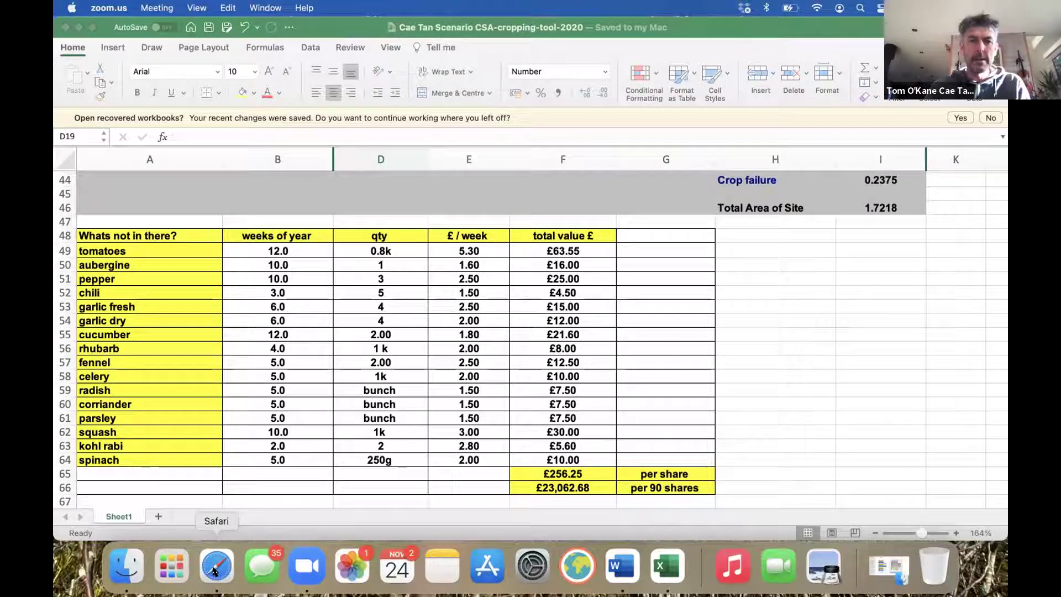
Step: Switch to Safari, search the web for "csa cropping tool" and open the "Horticultural cropping tool - CSA UK" result
{"action": "left_click", "coordinate": [216, 566]}
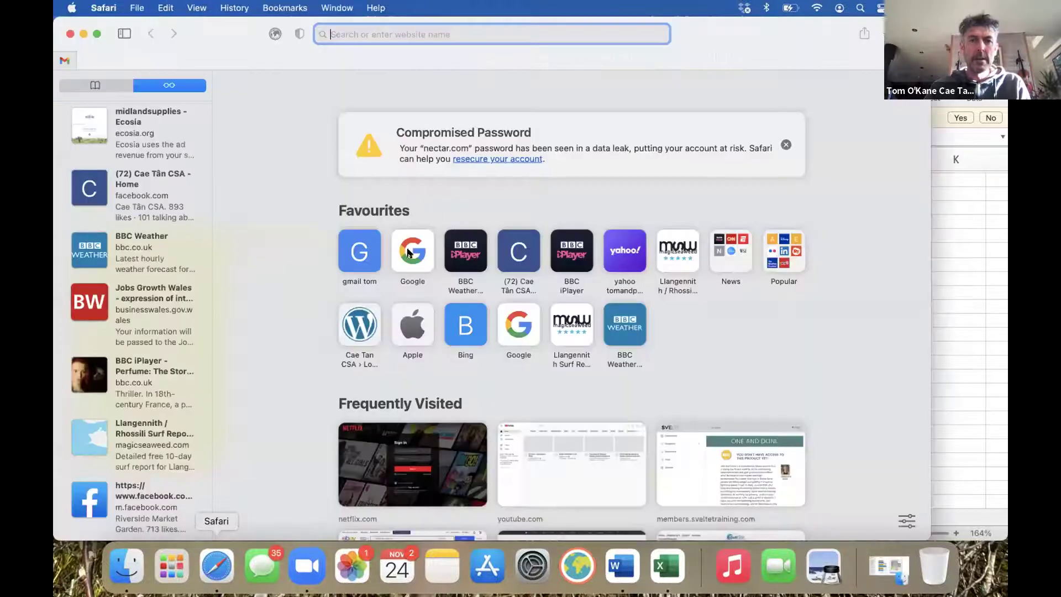
{"action": "left_click", "coordinate": [302, 128]}
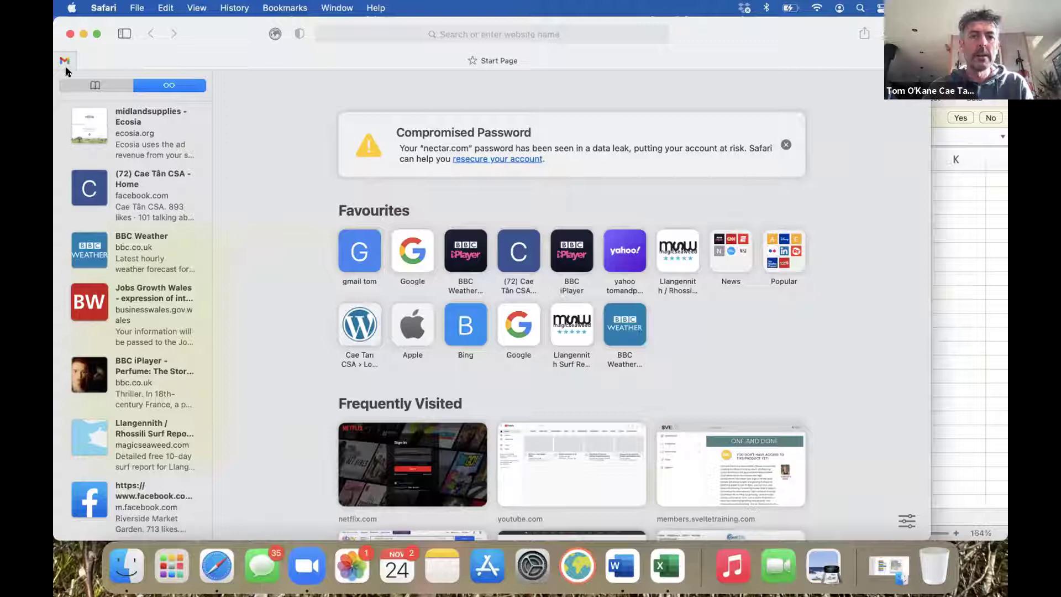
{"action": "left_click", "coordinate": [483, 32]}
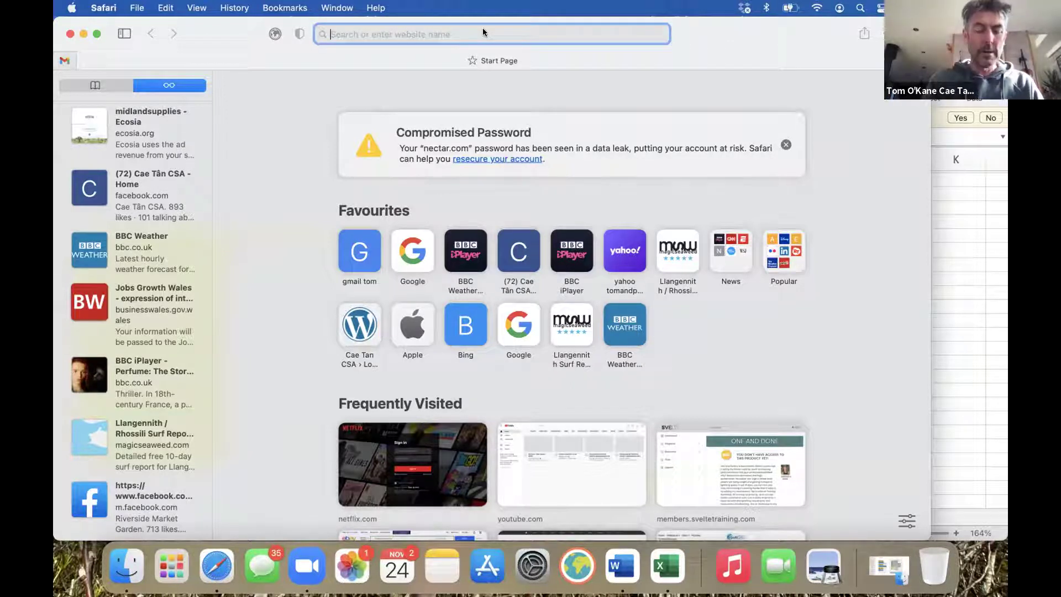
{"action": "type", "text": "csa cropping tool"}
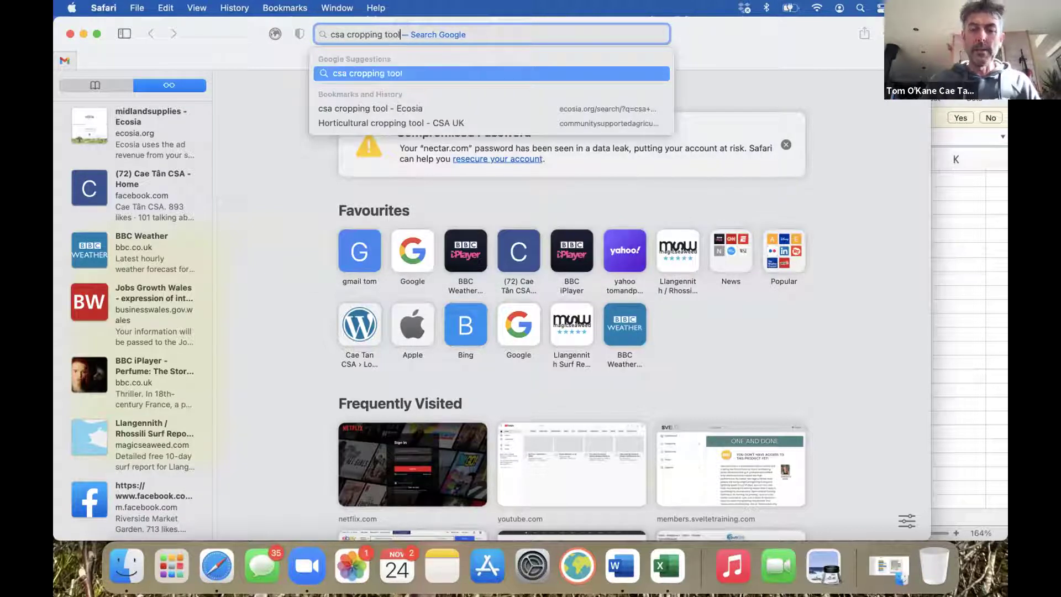
{"action": "key", "text": "Return"}
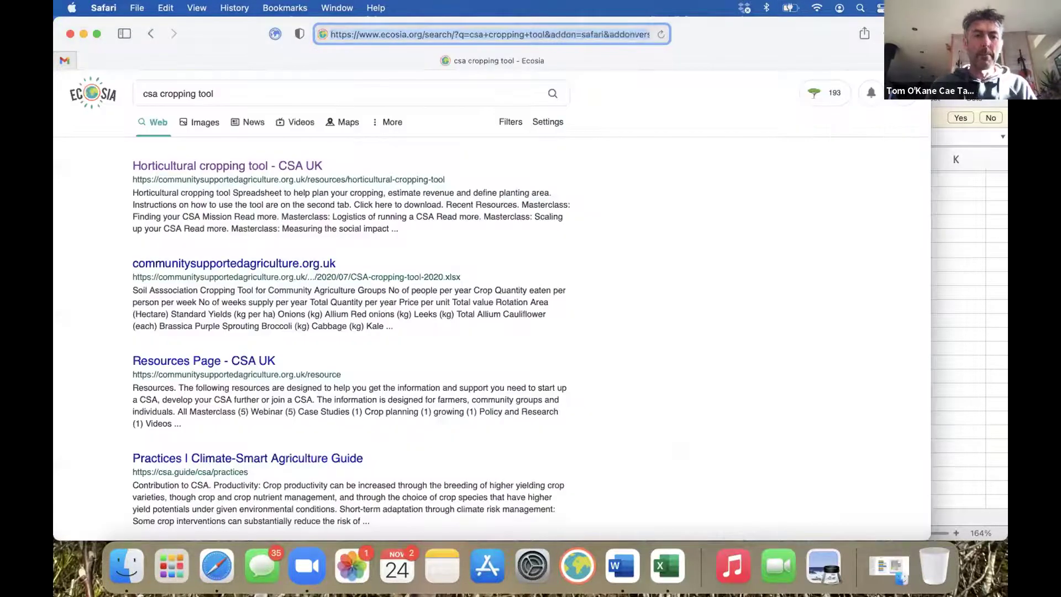
{"action": "left_click", "coordinate": [221, 165]}
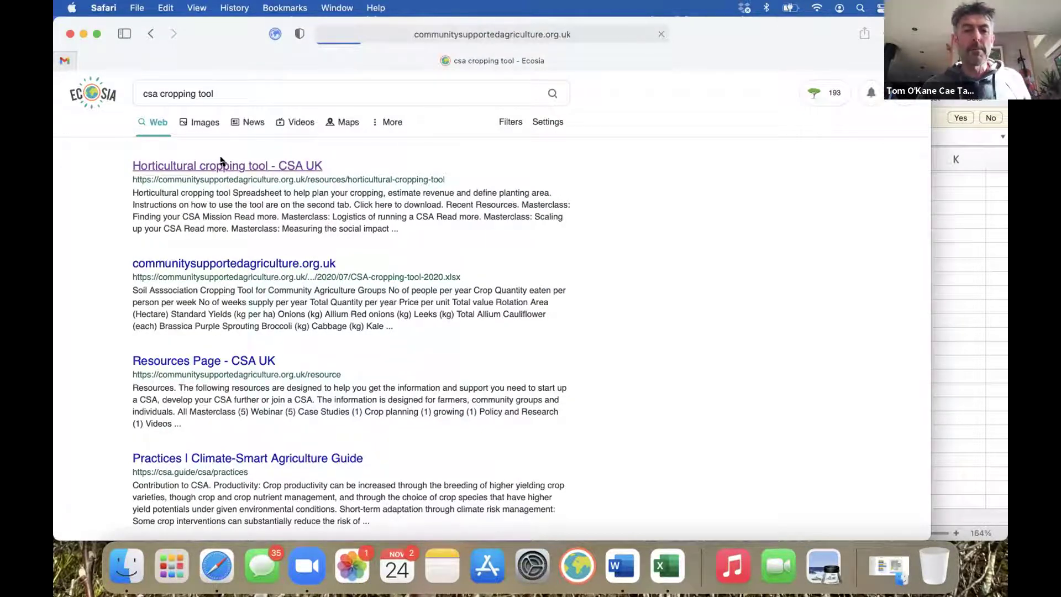
{"action": "left_click", "coordinate": [396, 274]}
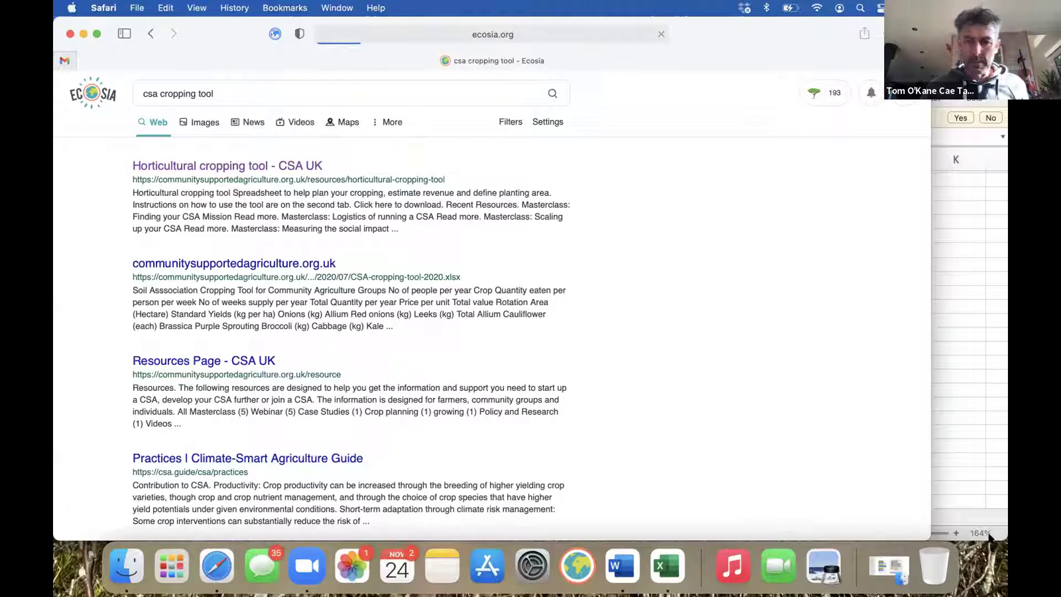
Step: Switch to the cropping tool workbook in Excel and select the number of people per year value at the start of the sheet
{"action": "left_click", "coordinate": [666, 565]}
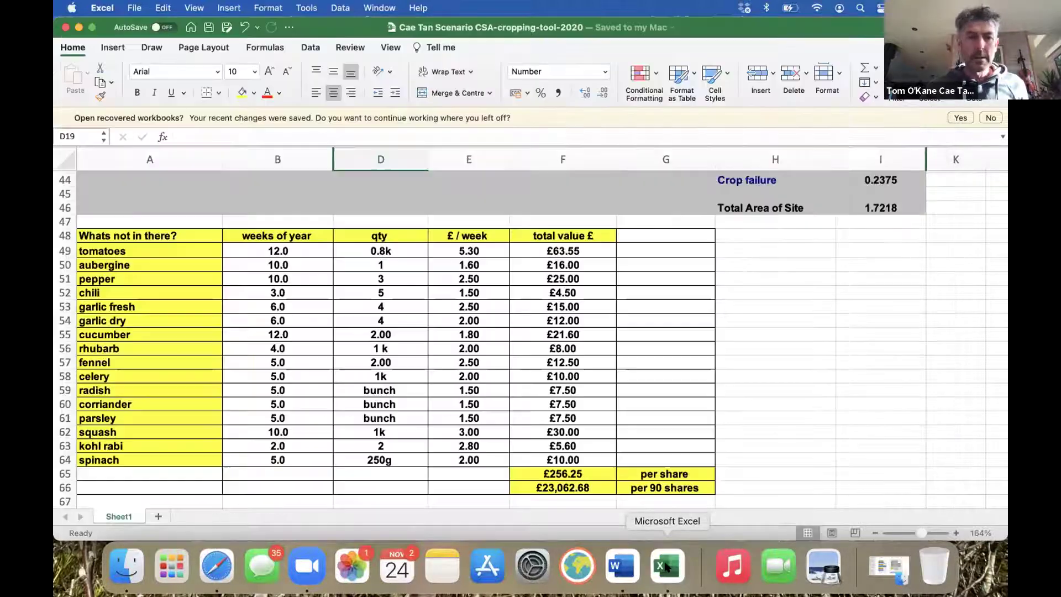
{"action": "scroll", "coordinate": [348, 358], "scroll_direction": "up", "scroll_amount": 15}
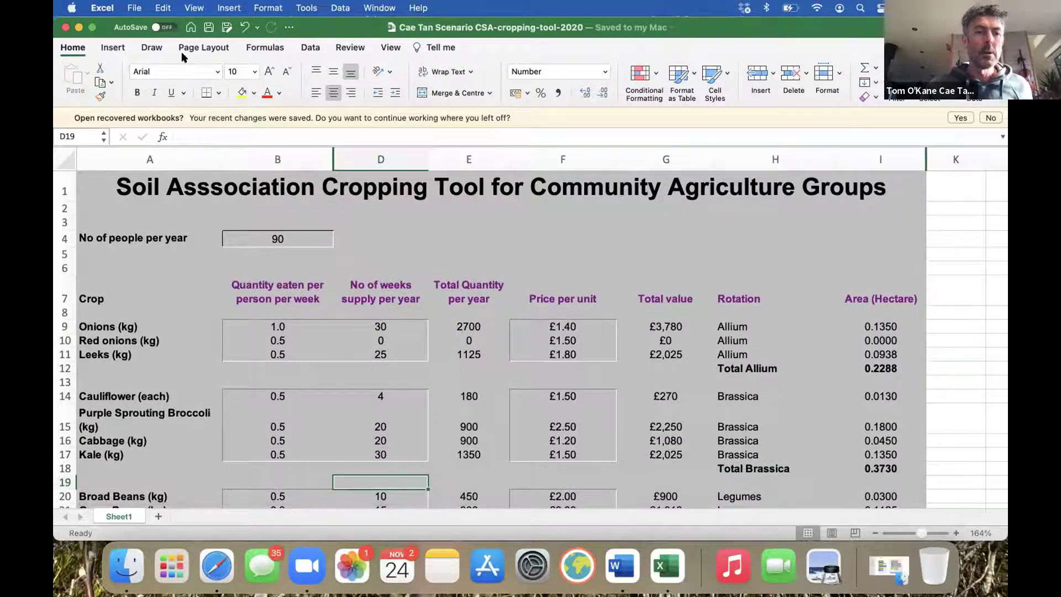
{"action": "left_click", "coordinate": [98, 30]}
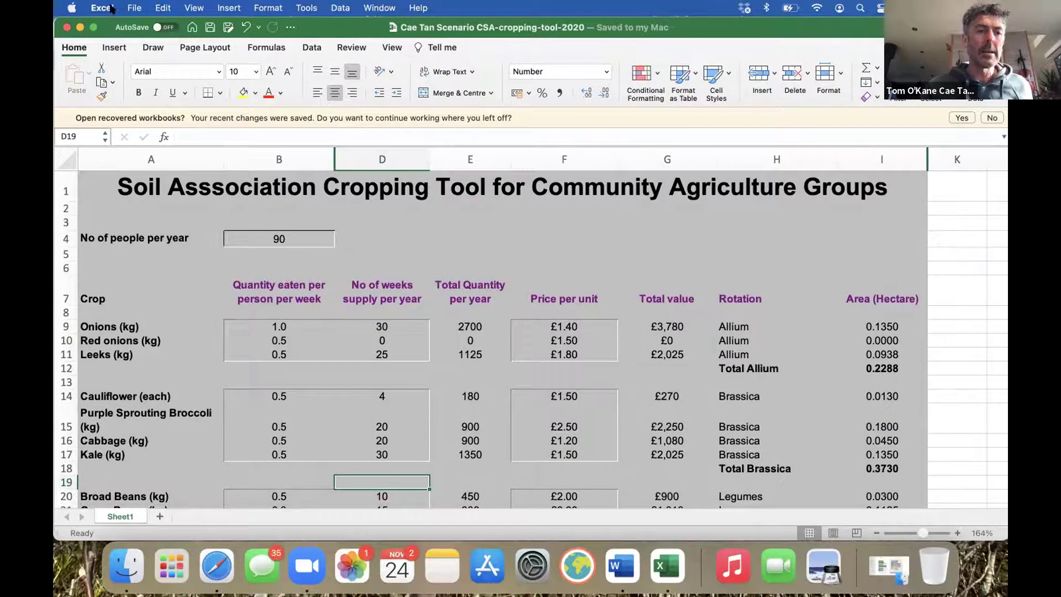
{"action": "left_click", "coordinate": [96, 28]}
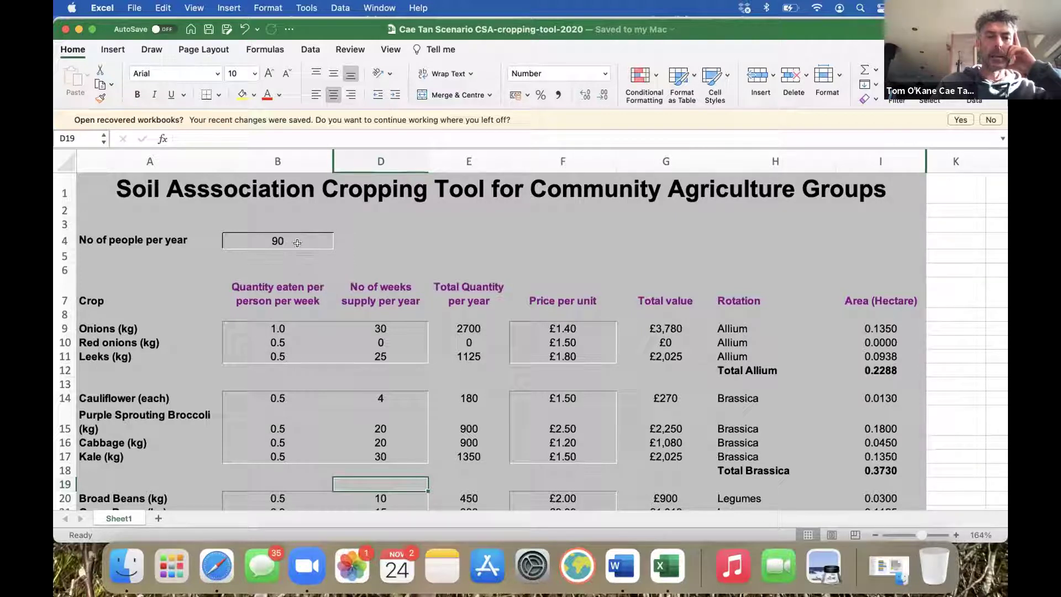
{"action": "left_click", "coordinate": [277, 235]}
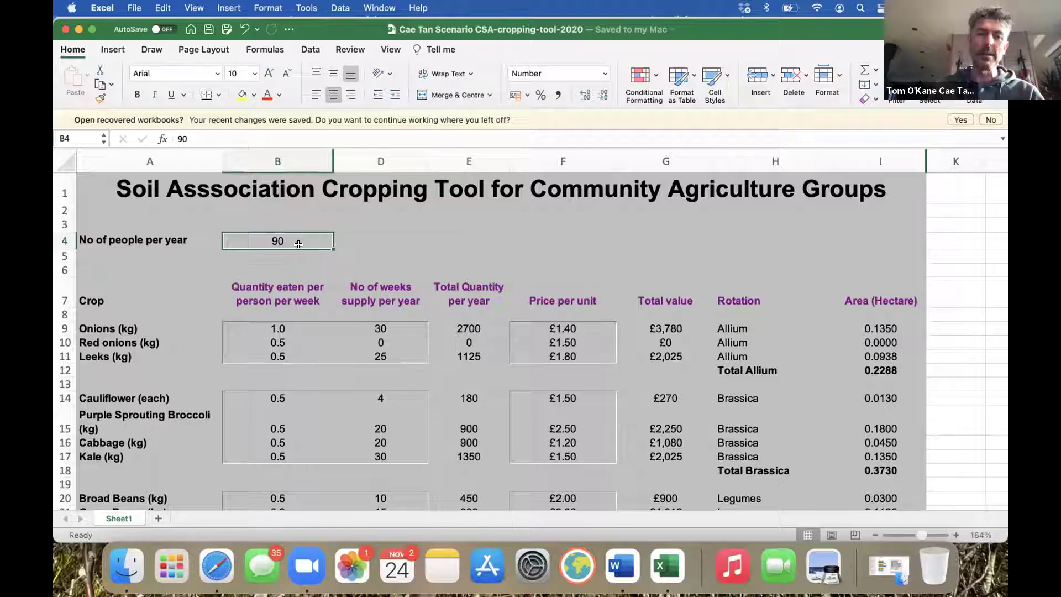
Step: Examine the onions row's input values: quantity eaten per person per week, weeks of supply per year and price per unit
{"action": "scroll", "coordinate": [298, 324], "scroll_direction": "down", "scroll_amount": 3}
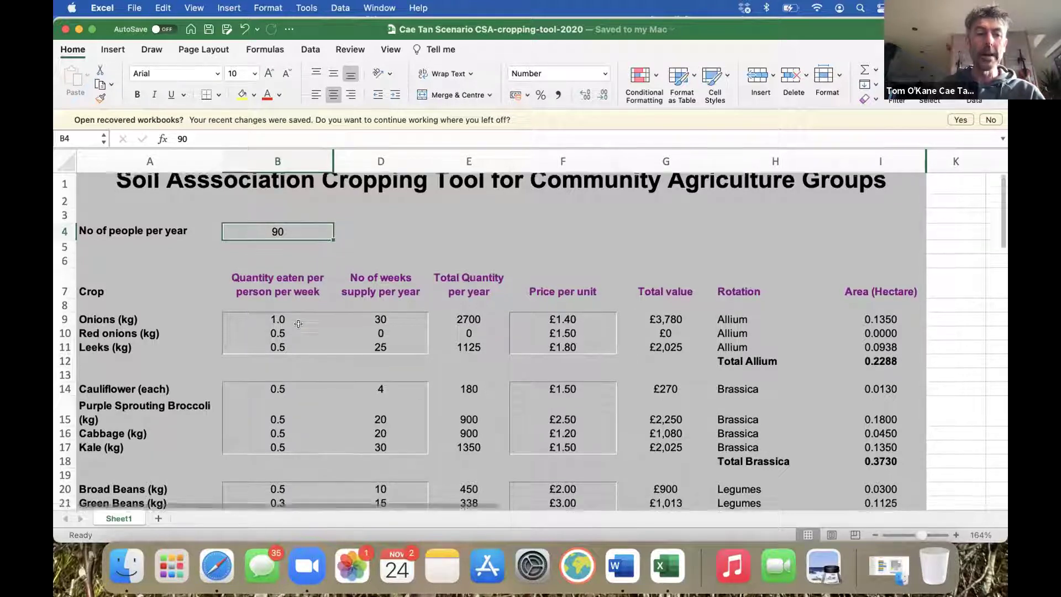
{"action": "scroll", "coordinate": [299, 324], "scroll_direction": "down", "scroll_amount": 3}
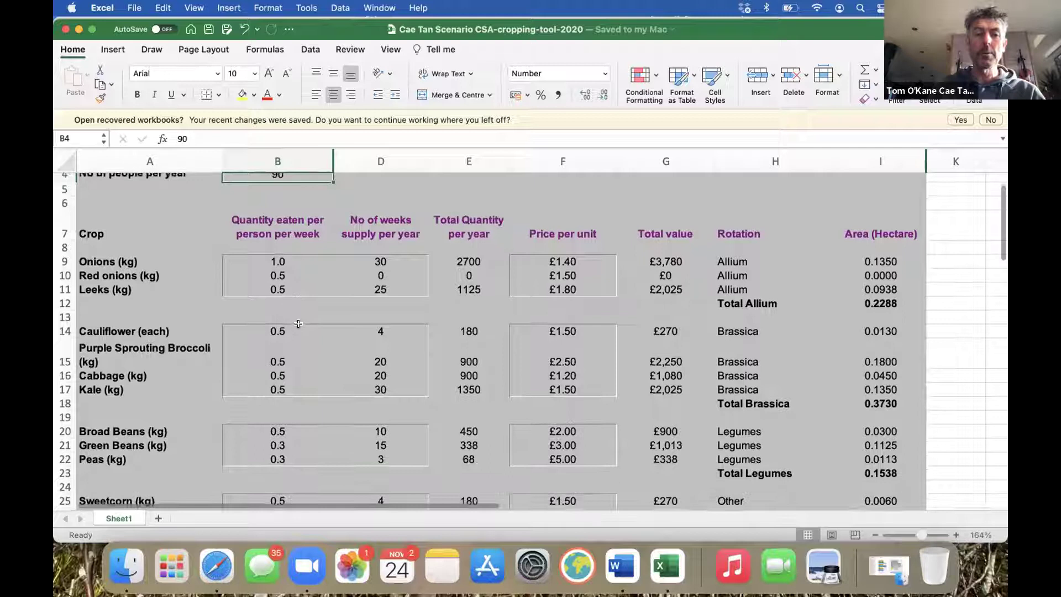
{"action": "scroll", "coordinate": [299, 324], "scroll_direction": "up", "scroll_amount": 3}
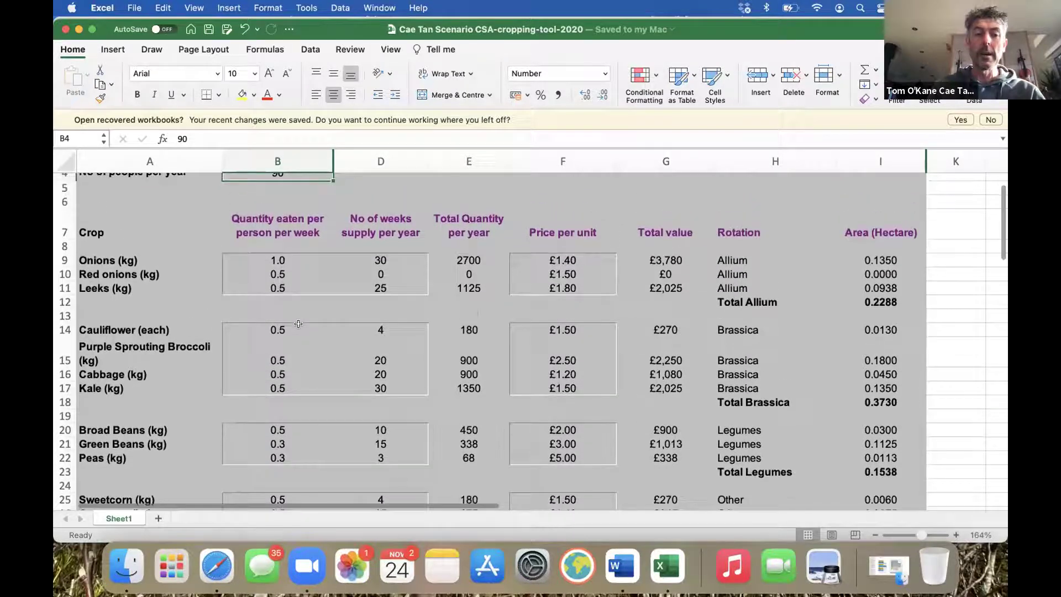
{"action": "left_click", "coordinate": [380, 261]}
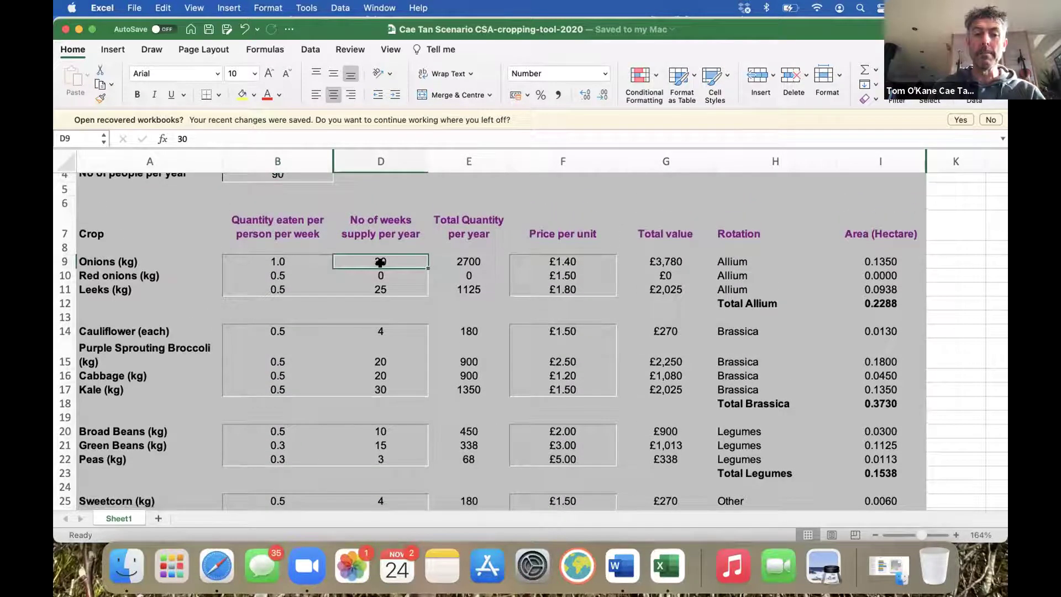
{"action": "left_click", "coordinate": [462, 261]}
{"action": "left_click", "coordinate": [562, 260]}
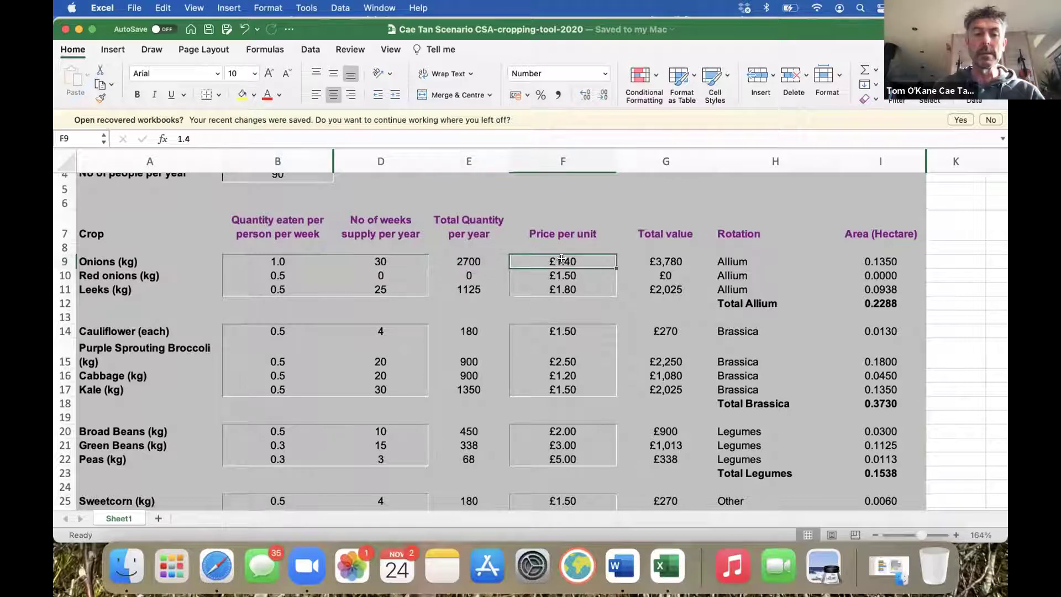
{"action": "left_click", "coordinate": [382, 260]}
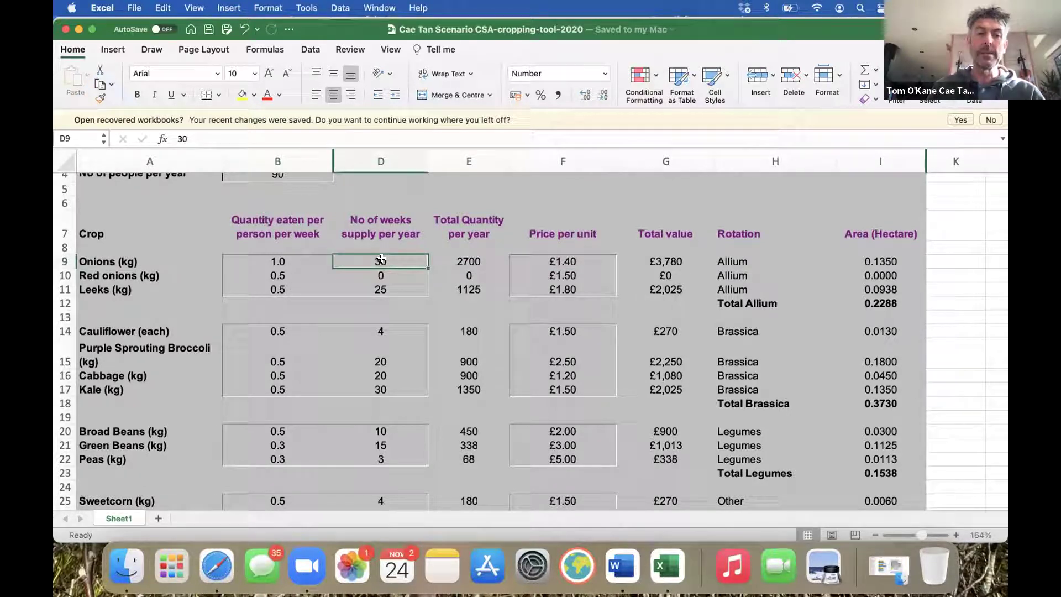
{"action": "left_click", "coordinate": [286, 257]}
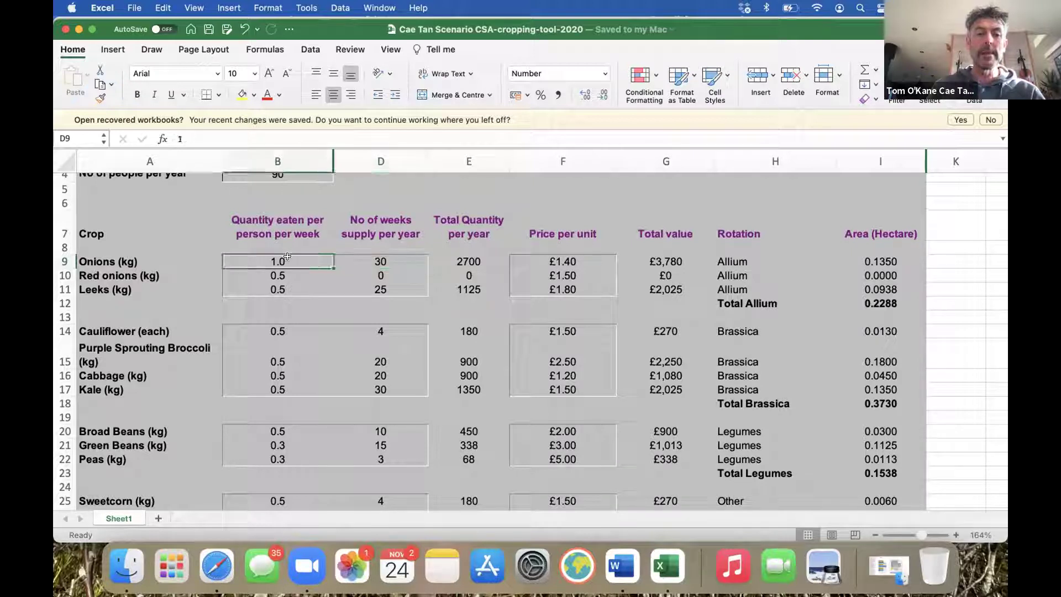
{"action": "left_click", "coordinate": [381, 260]}
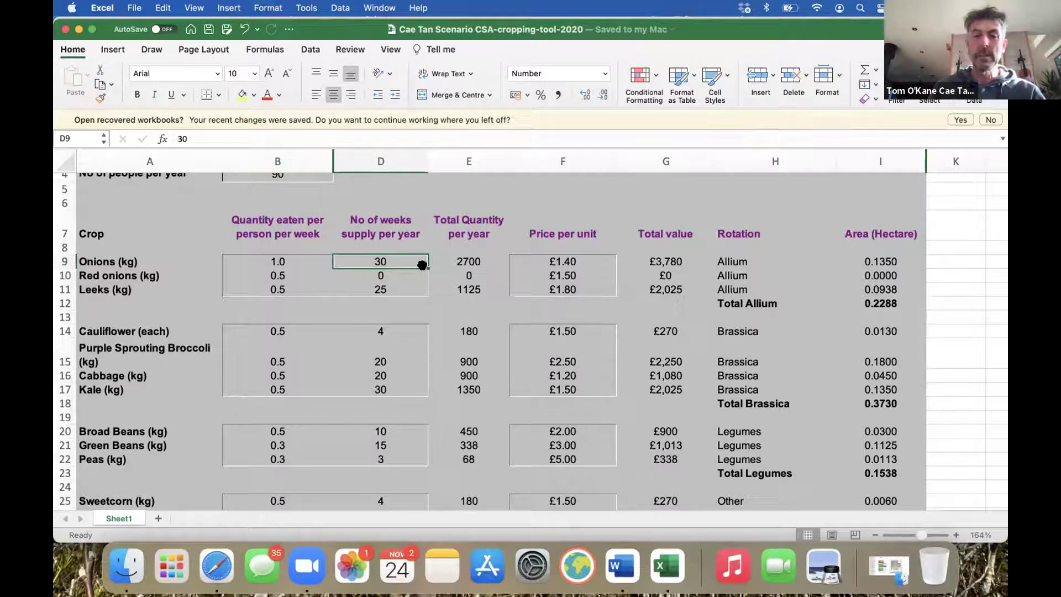
Step: Examine the onions row from total quantity per year through price per unit, total value and rotation to area in hectares
{"action": "key", "text": "Right"}
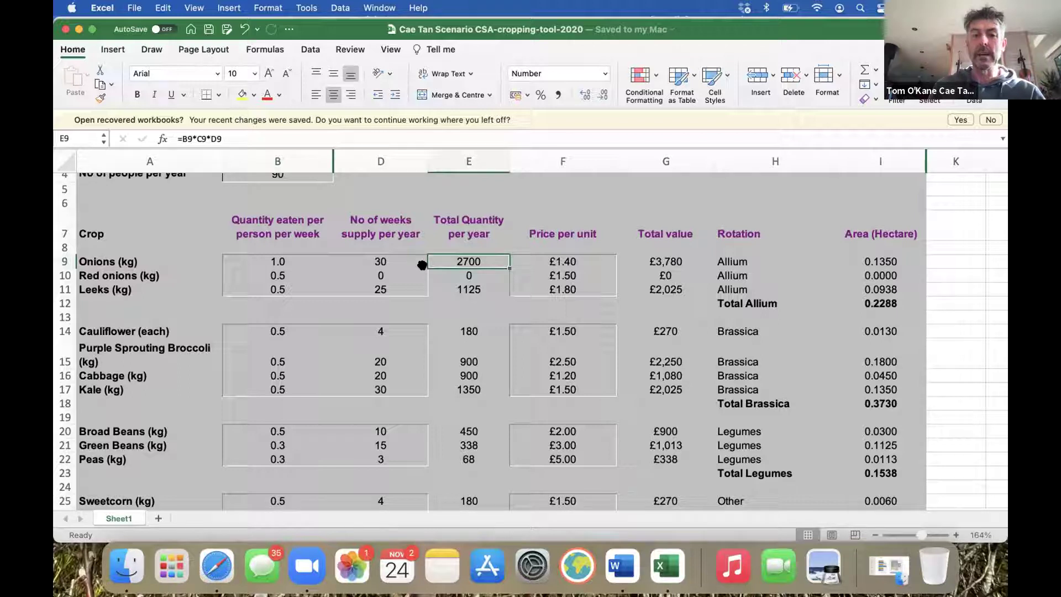
{"action": "key", "text": "Right"}
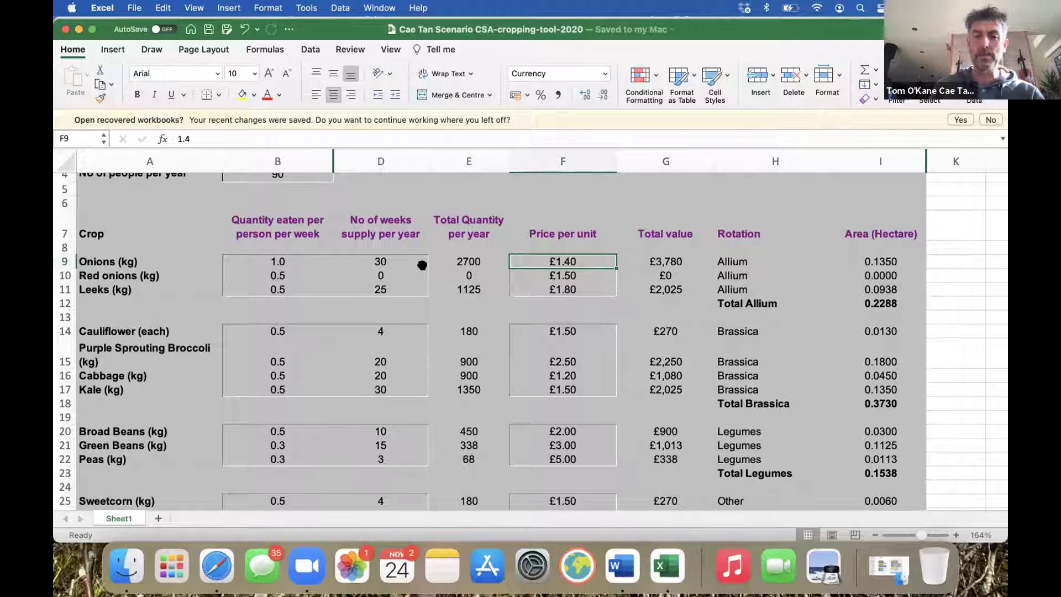
{"action": "key", "text": "Right"}
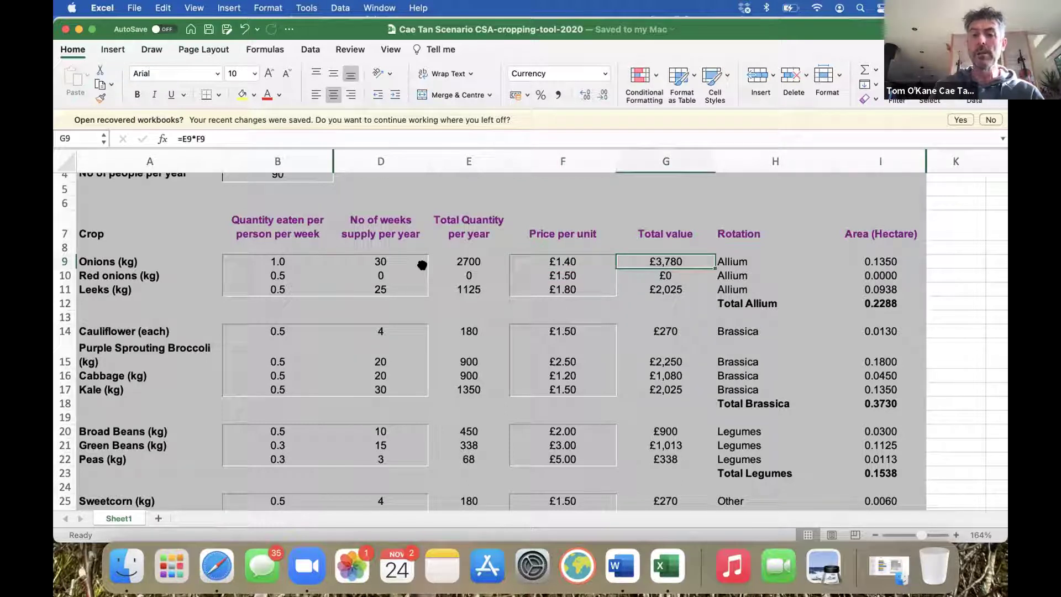
{"action": "key", "text": "Right"}
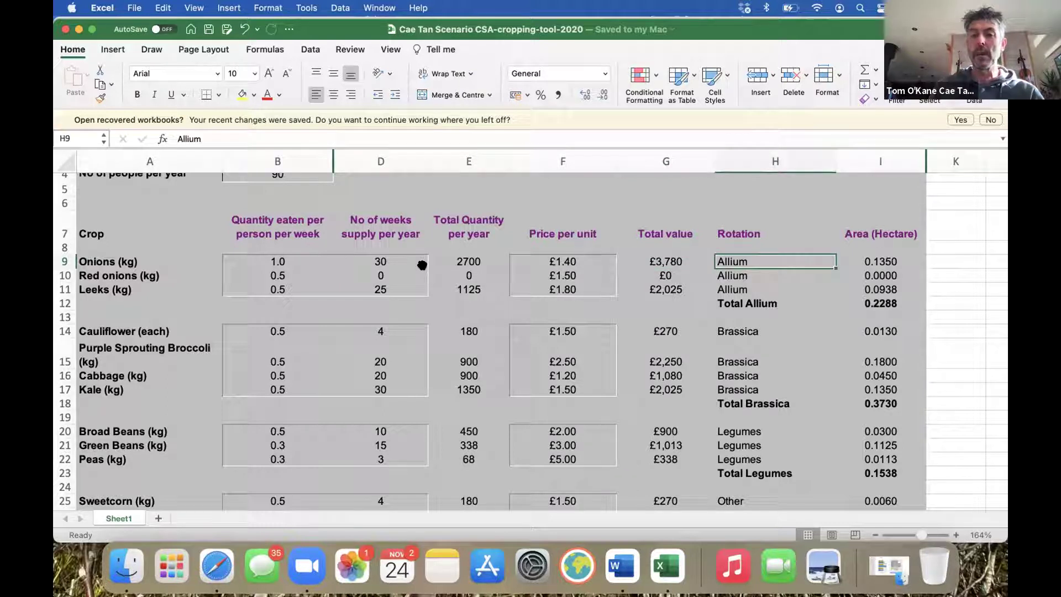
{"action": "key", "text": "Right"}
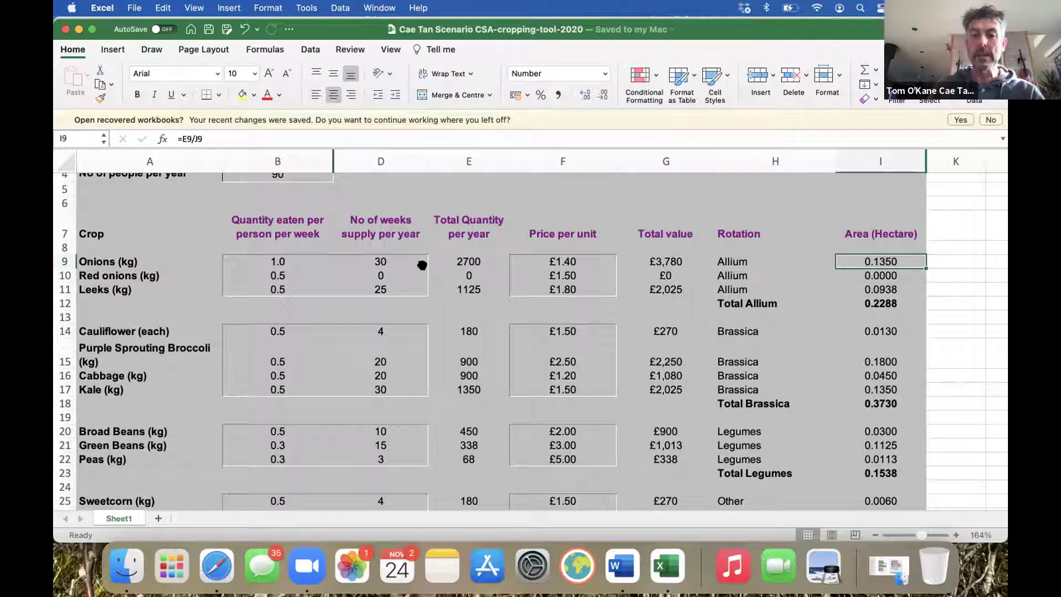
{"action": "scroll", "coordinate": [422, 265], "scroll_direction": "right", "scroll_amount": 5}
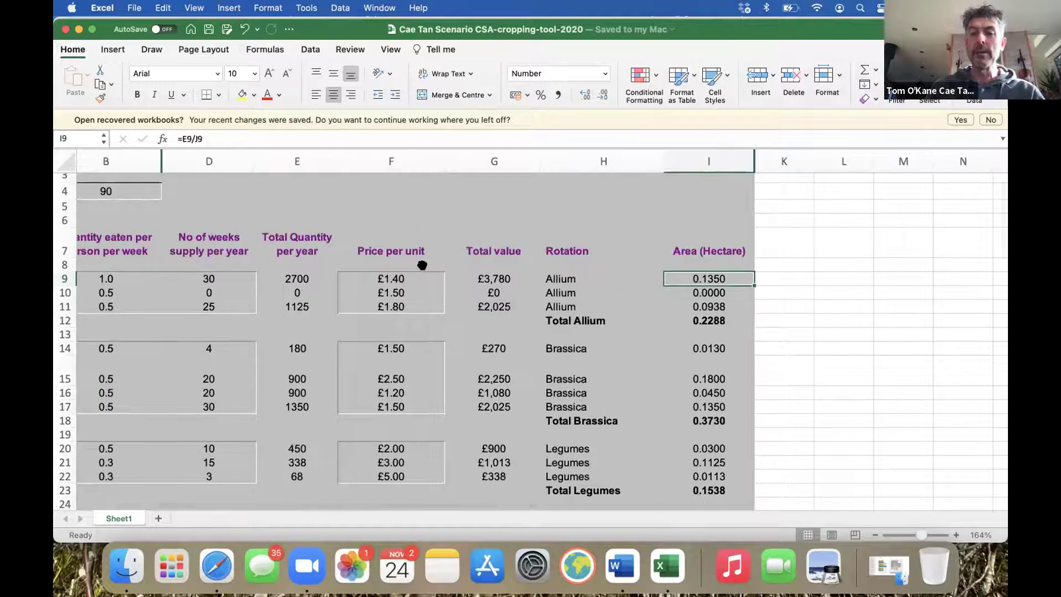
{"action": "scroll", "coordinate": [422, 266], "scroll_direction": "left", "scroll_amount": 2}
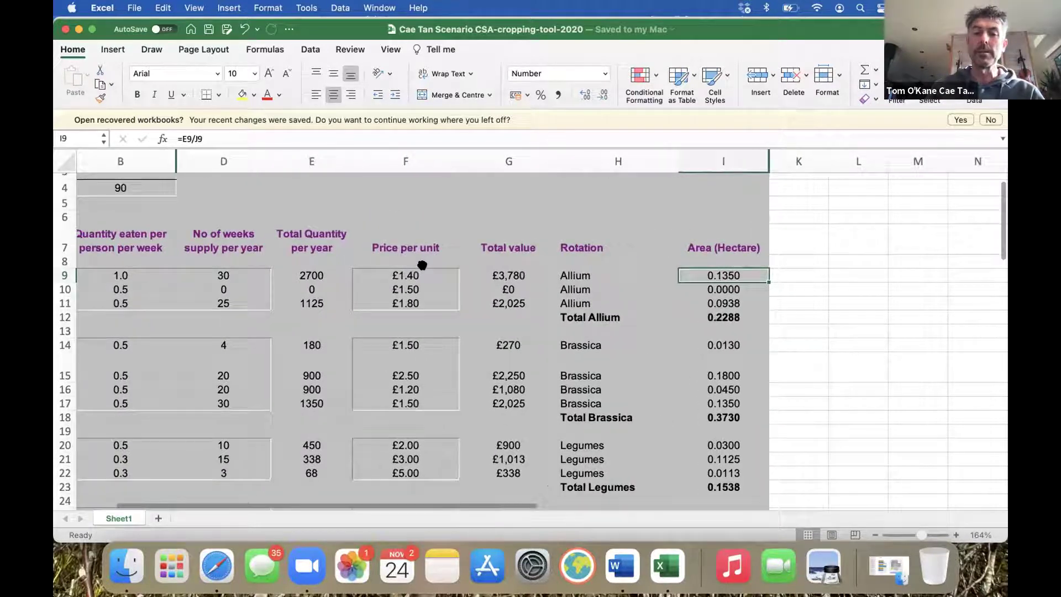
{"action": "scroll", "coordinate": [422, 265], "scroll_direction": "left", "scroll_amount": 6}
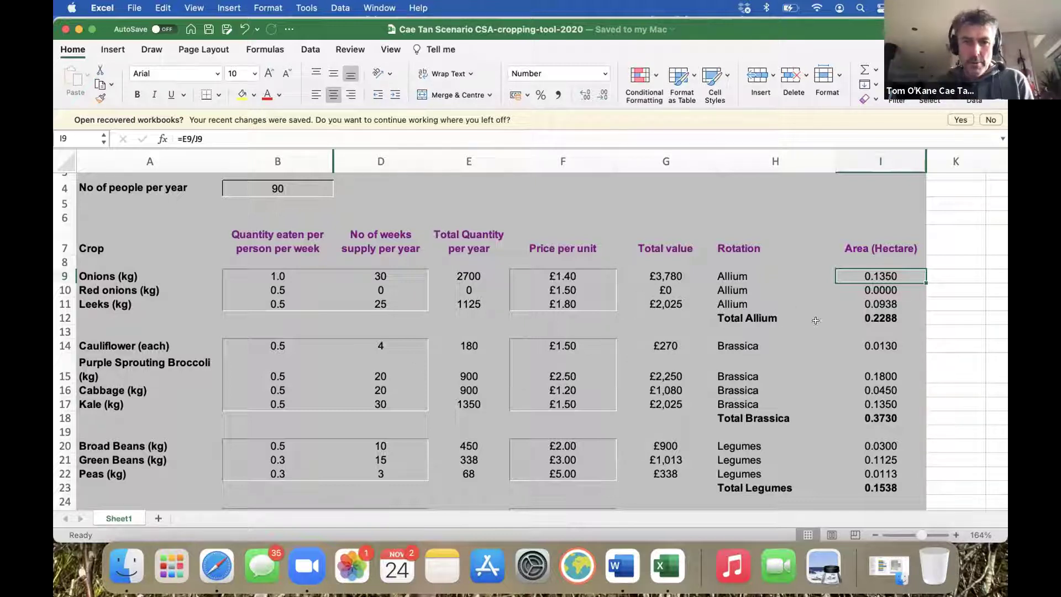
Step: Review the remaining crop groups down to the total crop value, cropping area, green manure and crop failure allowances, and total site area
{"action": "scroll", "coordinate": [471, 392], "scroll_direction": "down", "scroll_amount": 1}
{"action": "scroll", "coordinate": [472, 393], "scroll_direction": "down", "scroll_amount": 1}
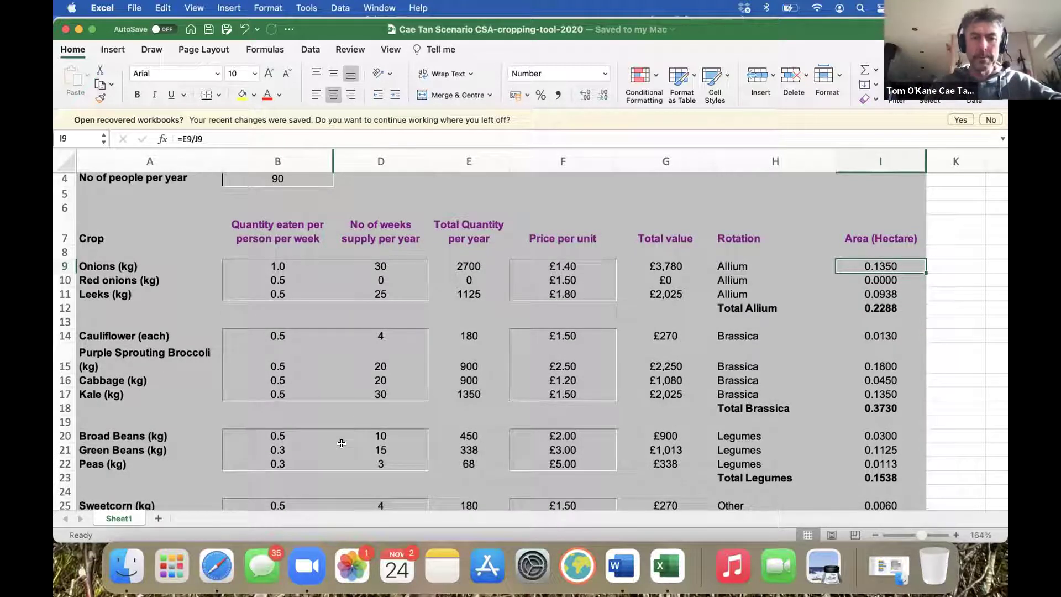
{"action": "scroll", "coordinate": [342, 443], "scroll_direction": "down", "scroll_amount": 5}
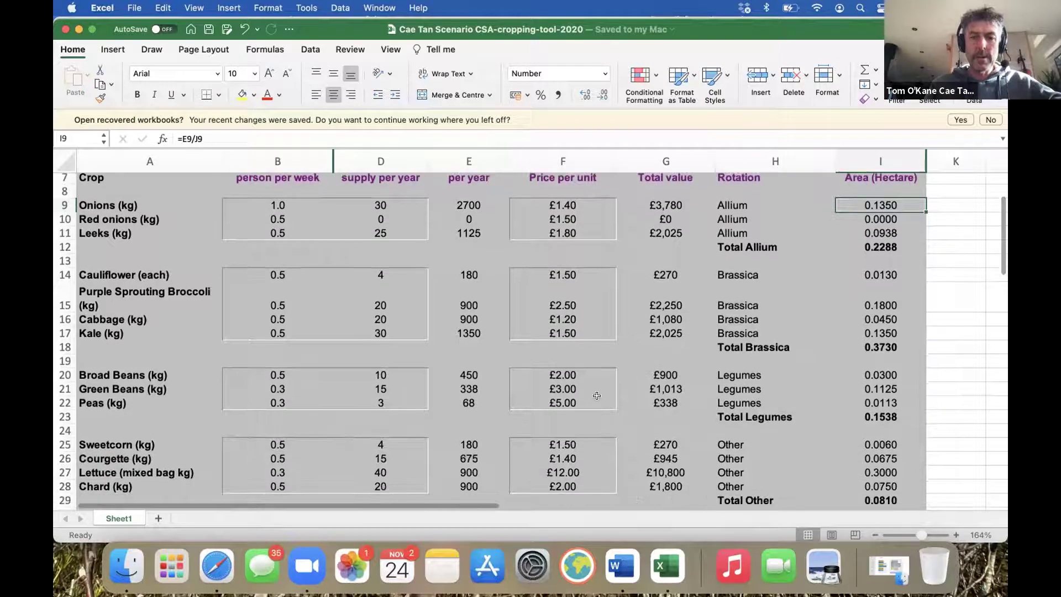
{"action": "scroll", "coordinate": [597, 396], "scroll_direction": "right", "scroll_amount": 3}
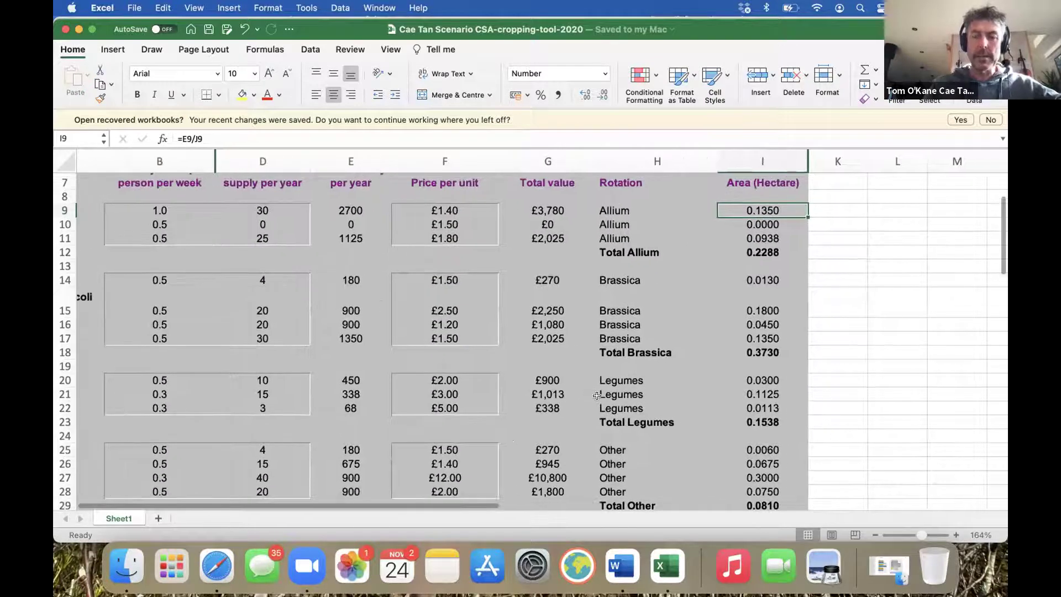
{"action": "scroll", "coordinate": [597, 395], "scroll_direction": "down", "scroll_amount": 5}
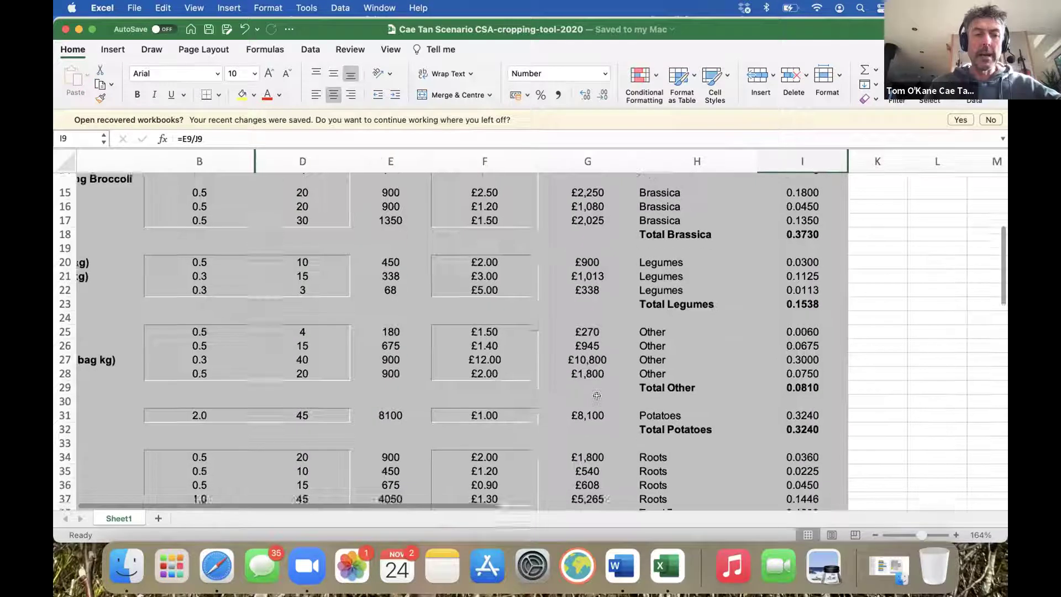
{"action": "scroll", "coordinate": [596, 395], "scroll_direction": "left", "scroll_amount": 3}
{"action": "scroll", "coordinate": [597, 396], "scroll_direction": "down", "scroll_amount": 5}
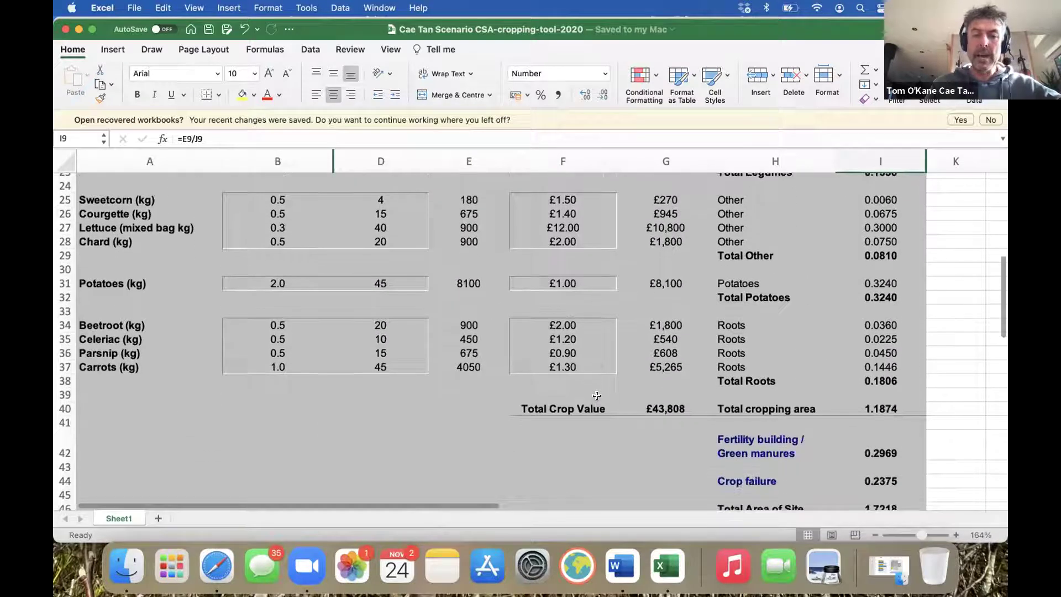
{"action": "scroll", "coordinate": [597, 395], "scroll_direction": "down", "scroll_amount": 5}
{"action": "scroll", "coordinate": [597, 395], "scroll_direction": "up", "scroll_amount": 4}
{"action": "scroll", "coordinate": [596, 396], "scroll_direction": "right", "scroll_amount": 3}
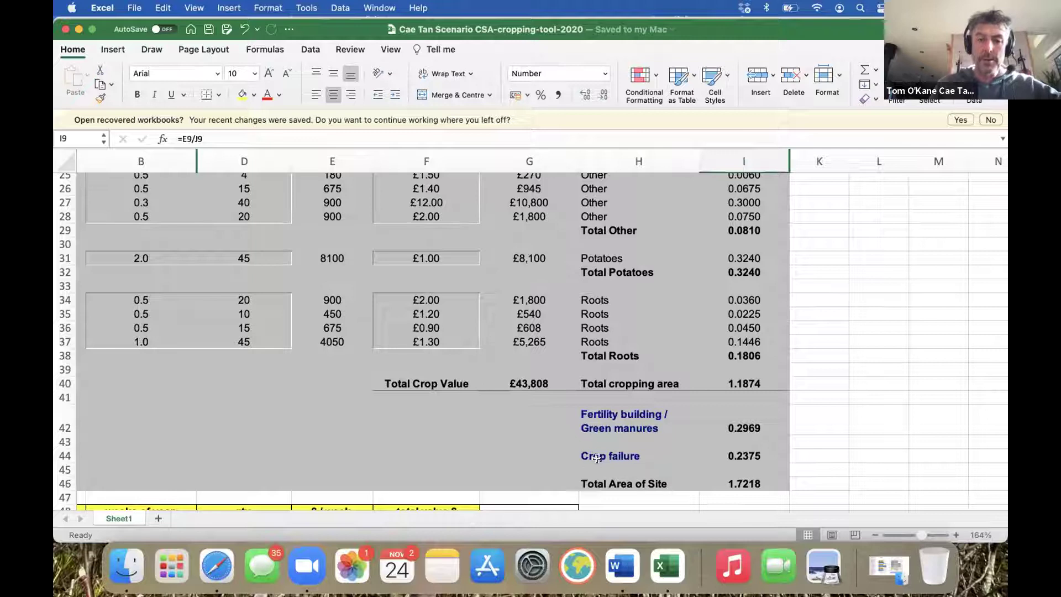
{"action": "scroll", "coordinate": [626, 440], "scroll_direction": "left", "scroll_amount": 5}
{"action": "scroll", "coordinate": [626, 440], "scroll_direction": "down", "scroll_amount": 1}
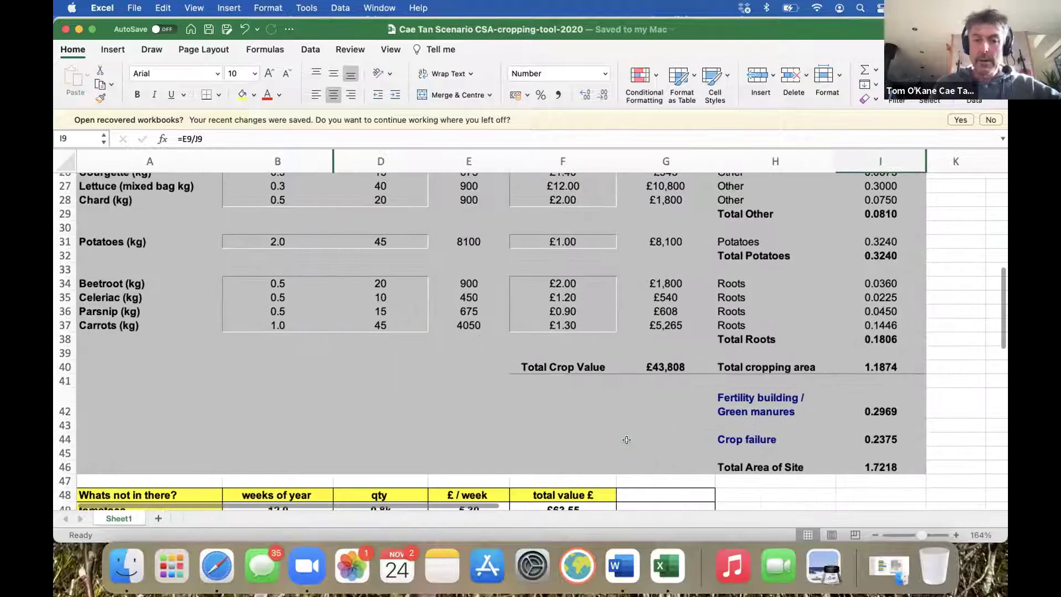
Step: Examine the "Whats not in there?" crop table, from weeks, quantities and prices to its per-share totals and the overall share value
{"action": "scroll", "coordinate": [626, 440], "scroll_direction": "down", "scroll_amount": 4}
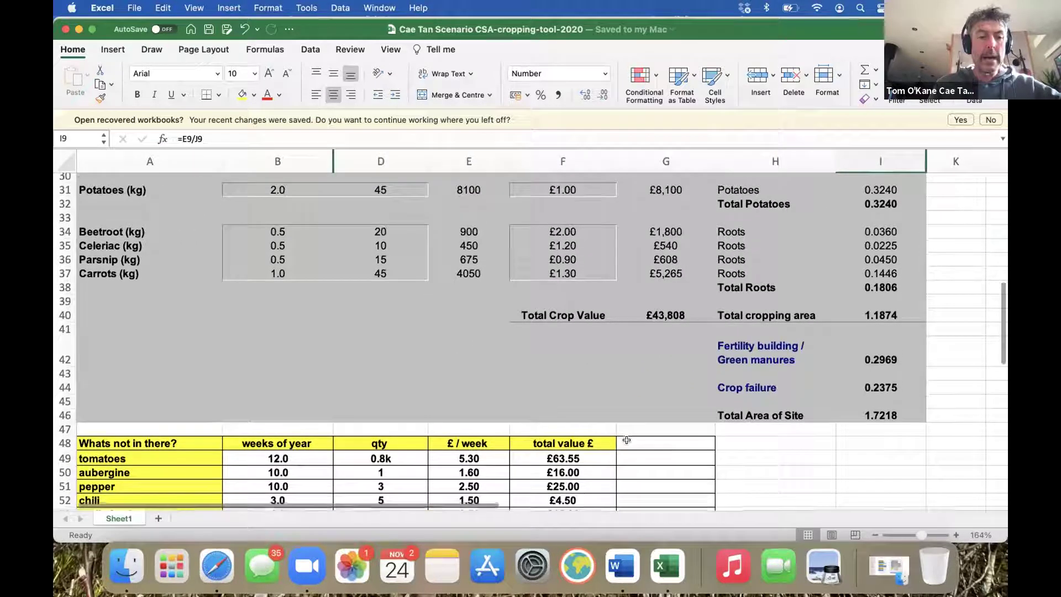
{"action": "scroll", "coordinate": [626, 439], "scroll_direction": "down", "scroll_amount": 5}
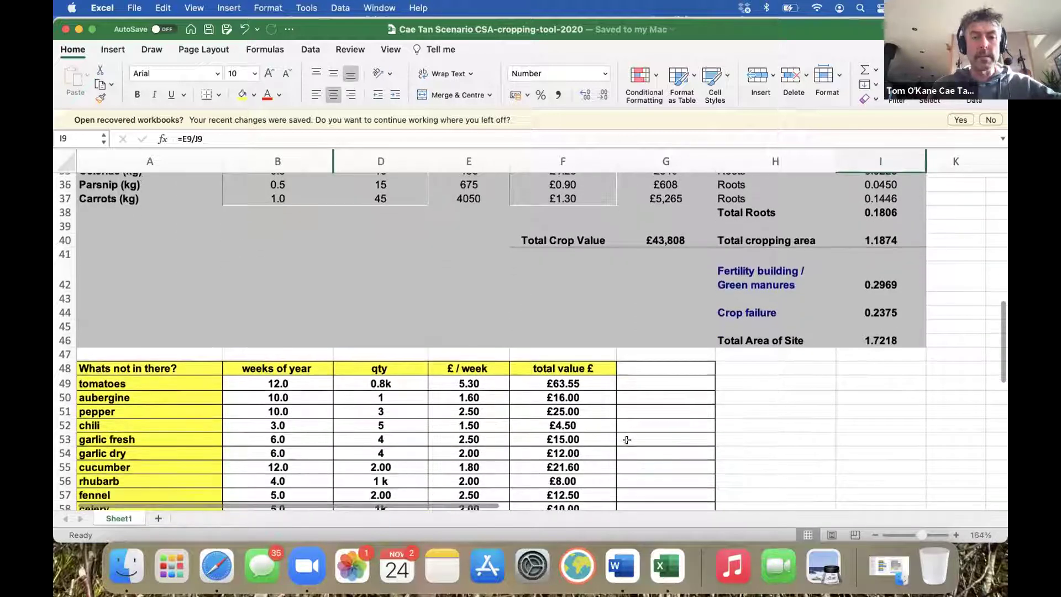
{"action": "scroll", "coordinate": [626, 439], "scroll_direction": "down", "scroll_amount": 1}
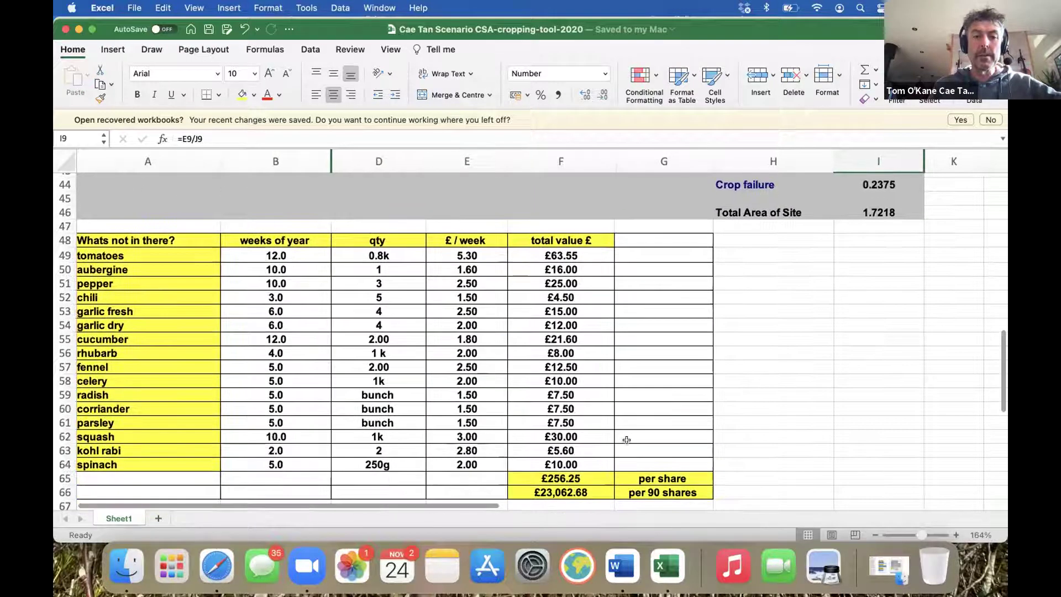
{"action": "scroll", "coordinate": [626, 440], "scroll_direction": "down", "scroll_amount": 1}
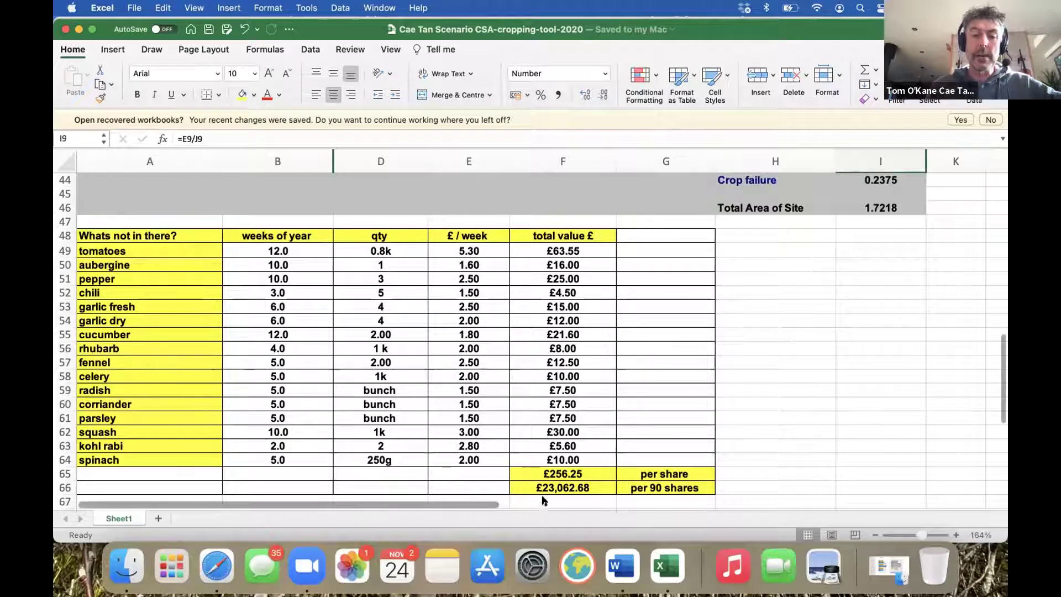
{"action": "scroll", "coordinate": [557, 448], "scroll_direction": "up", "scroll_amount": 3}
{"action": "scroll", "coordinate": [557, 448], "scroll_direction": "up", "scroll_amount": 3}
{"action": "scroll", "coordinate": [557, 448], "scroll_direction": "down", "scroll_amount": 7}
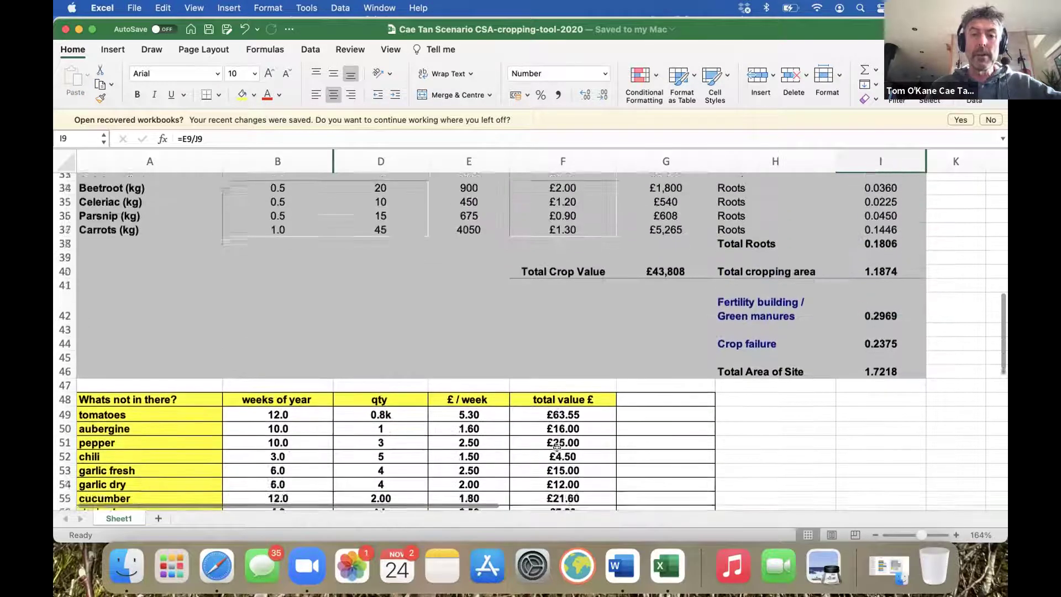
{"action": "scroll", "coordinate": [557, 448], "scroll_direction": "down", "scroll_amount": 1}
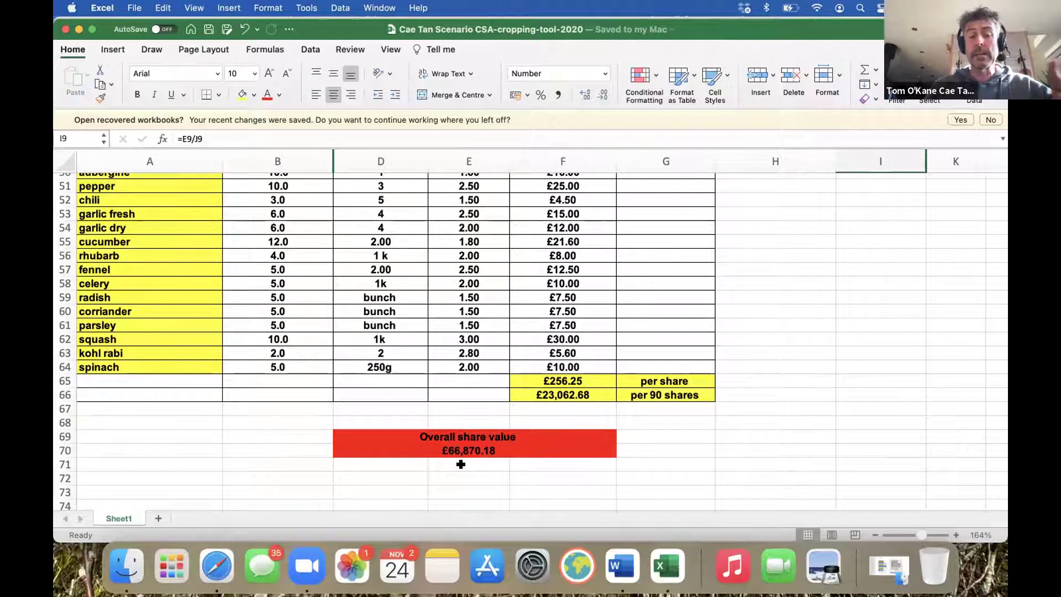
Step: Recheck the additional crops' totals against the overall share value, and return to the start of the cropping sheet
{"action": "scroll", "coordinate": [461, 464], "scroll_direction": "up", "scroll_amount": 1}
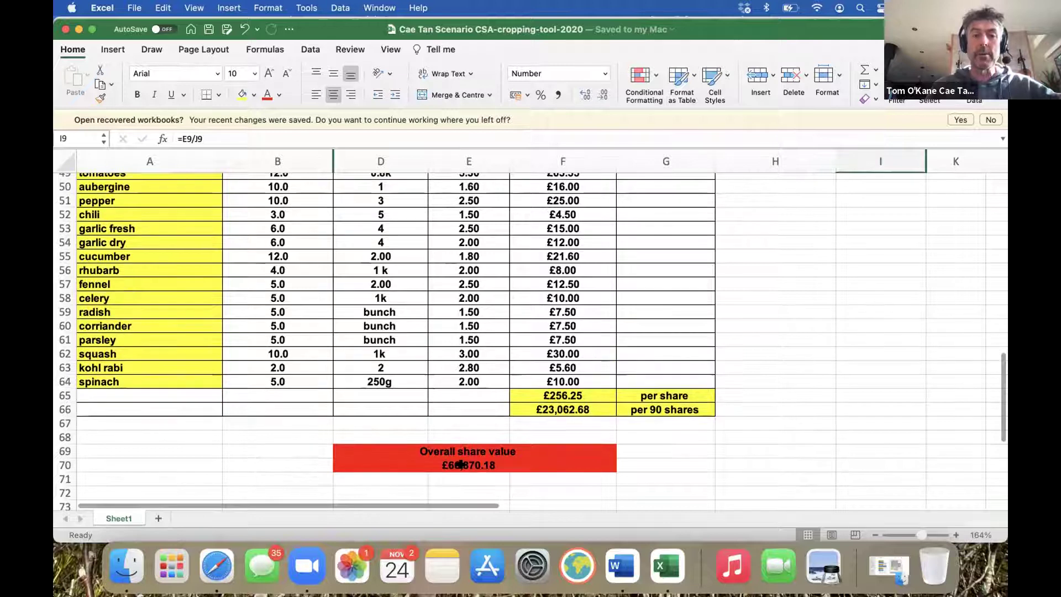
{"action": "scroll", "coordinate": [461, 464], "scroll_direction": "up", "scroll_amount": 10}
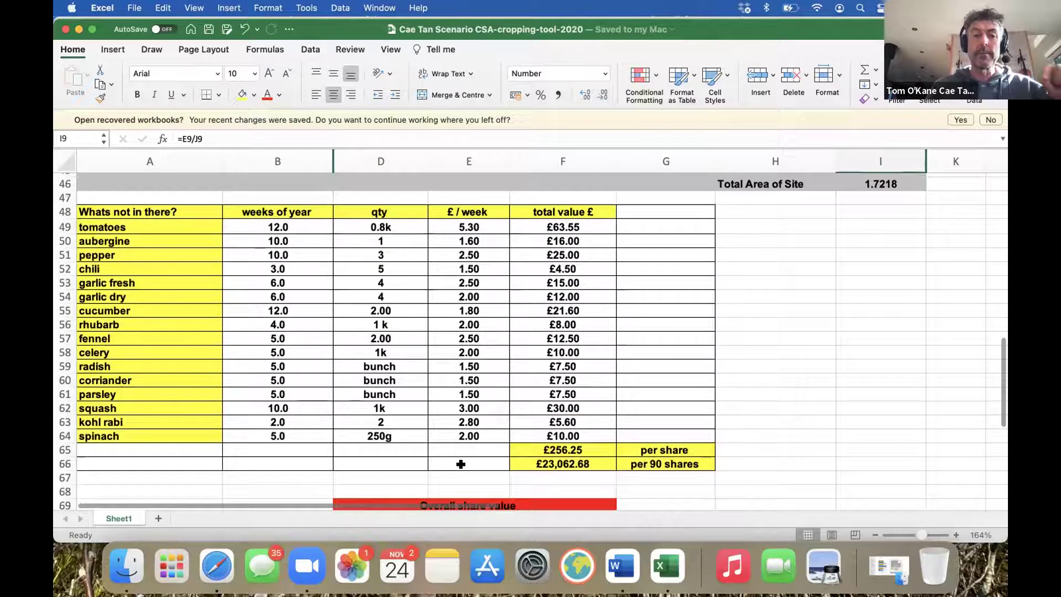
{"action": "scroll", "coordinate": [461, 464], "scroll_direction": "up", "scroll_amount": 1}
{"action": "scroll", "coordinate": [461, 464], "scroll_direction": "down", "scroll_amount": 10}
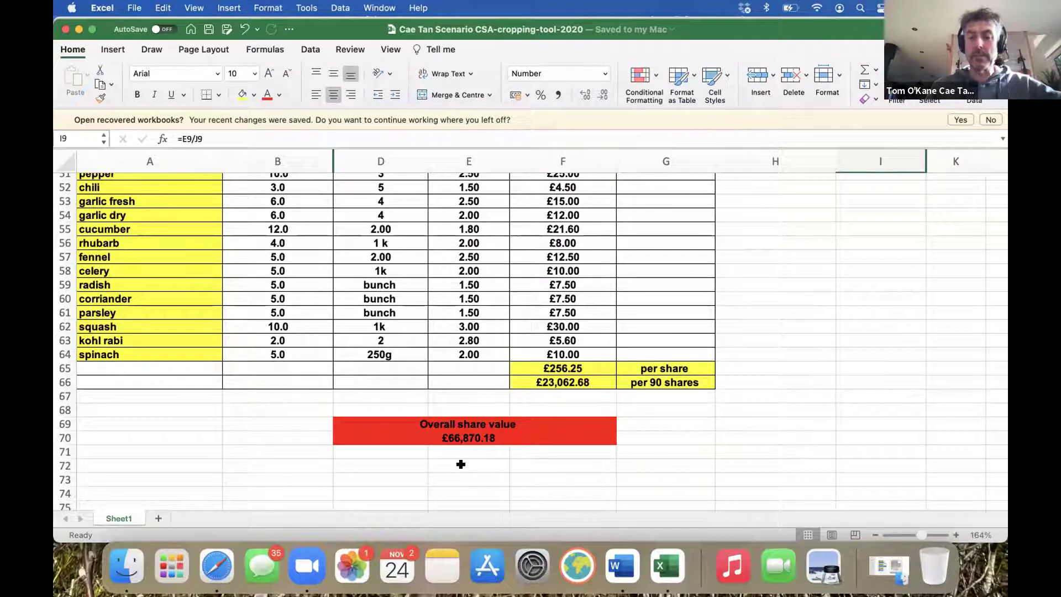
{"action": "scroll", "coordinate": [461, 464], "scroll_direction": "up", "scroll_amount": 20}
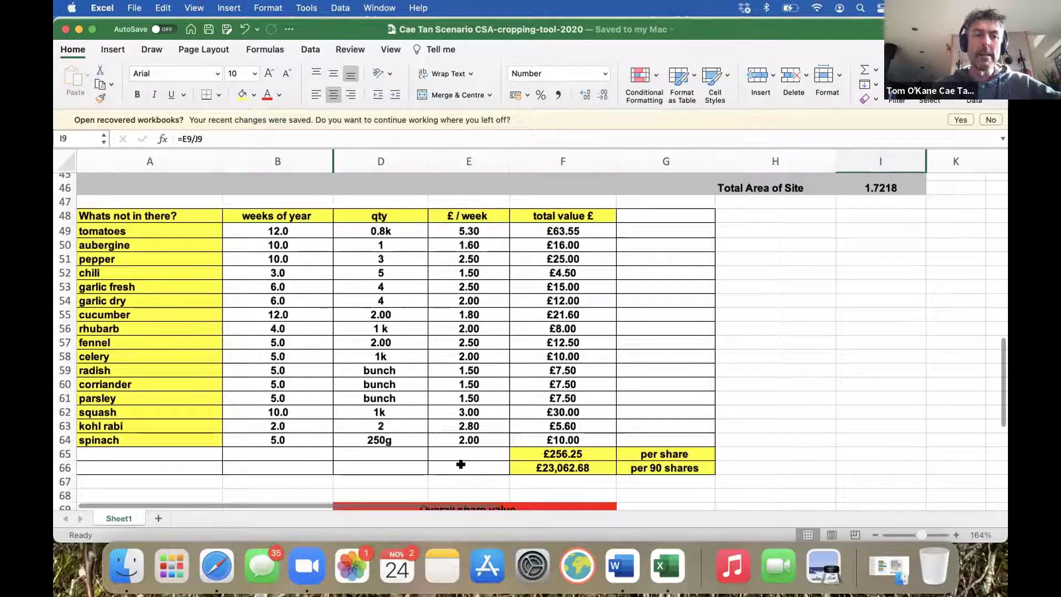
{"action": "scroll", "coordinate": [461, 464], "scroll_direction": "up", "scroll_amount": 10}
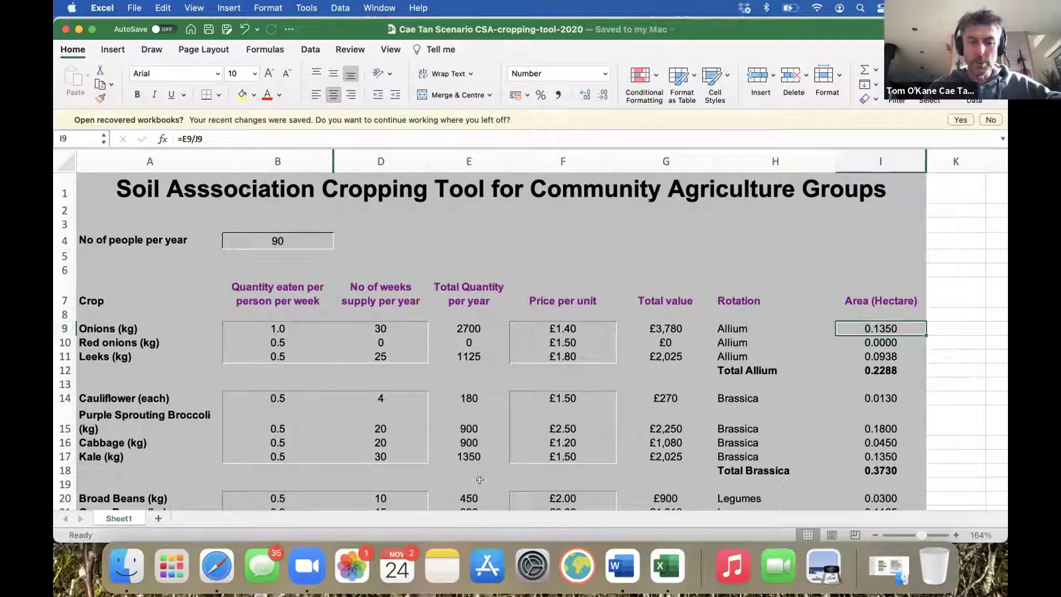
Step: Minimize the cropping workbook, switch to the webinar notes in Word and open the YouTube link for "What scale should my csa be?"
{"action": "left_click", "coordinate": [79, 30]}
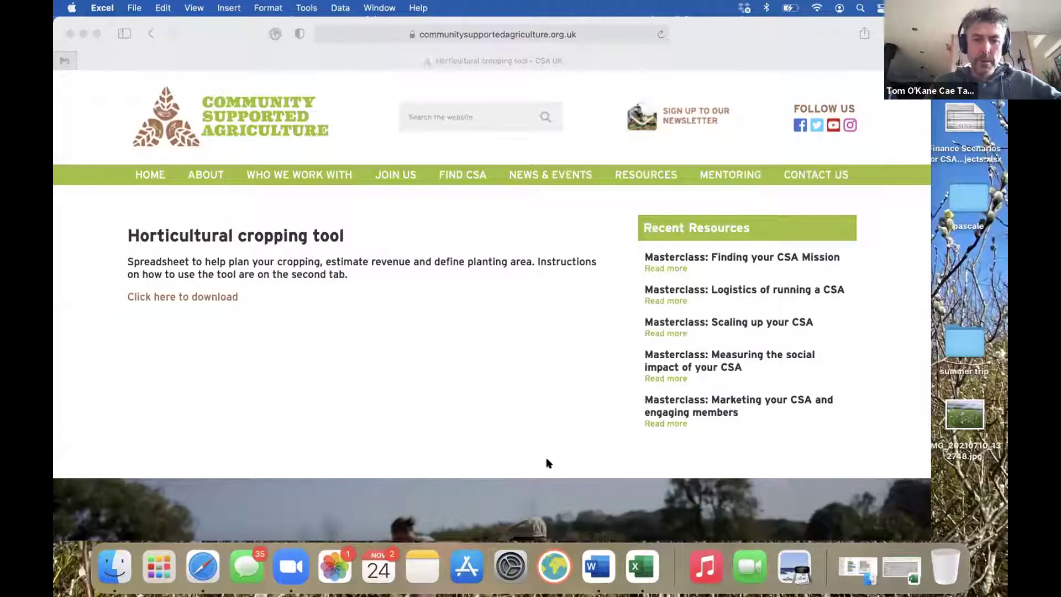
{"action": "left_click", "coordinate": [598, 567]}
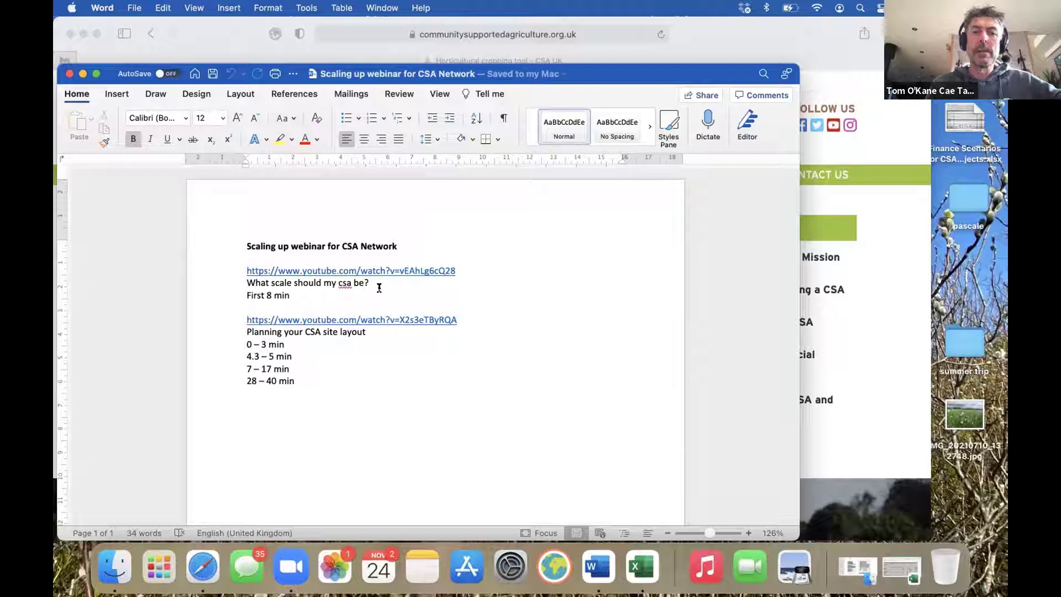
{"action": "left_click", "coordinate": [384, 271]}
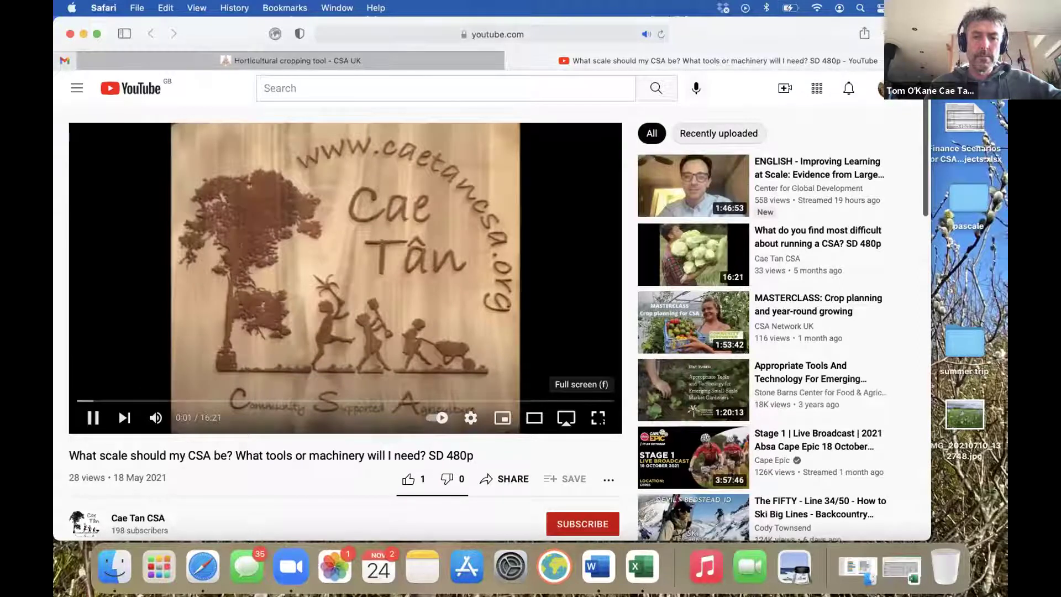
Step: Show the CSA scale video in full screen and pause it at about 0:26
{"action": "left_click", "coordinate": [598, 417]}
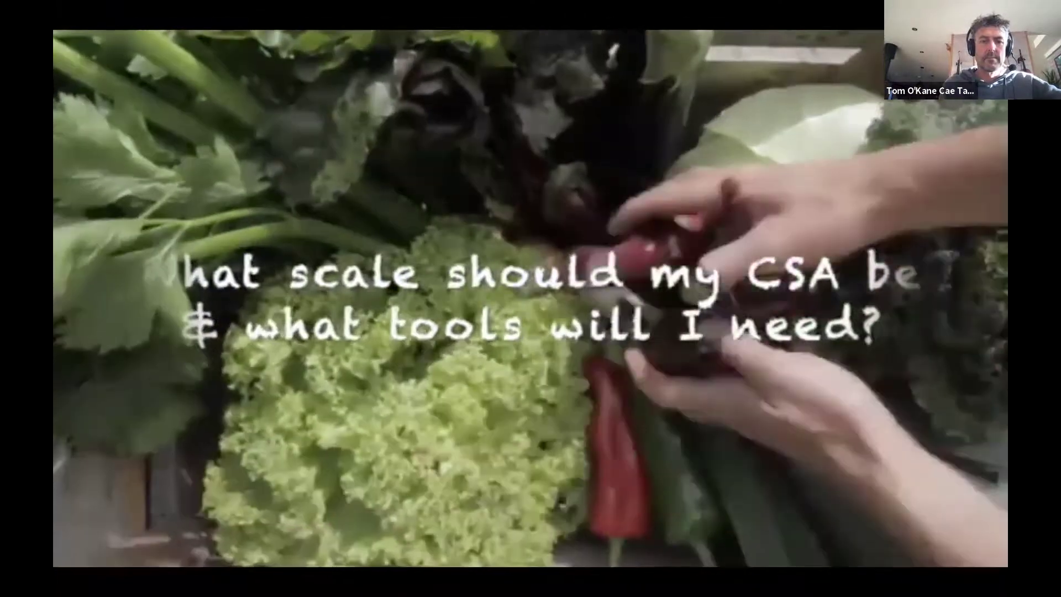
{"action": "mouse_move", "coordinate": [133, 580]}
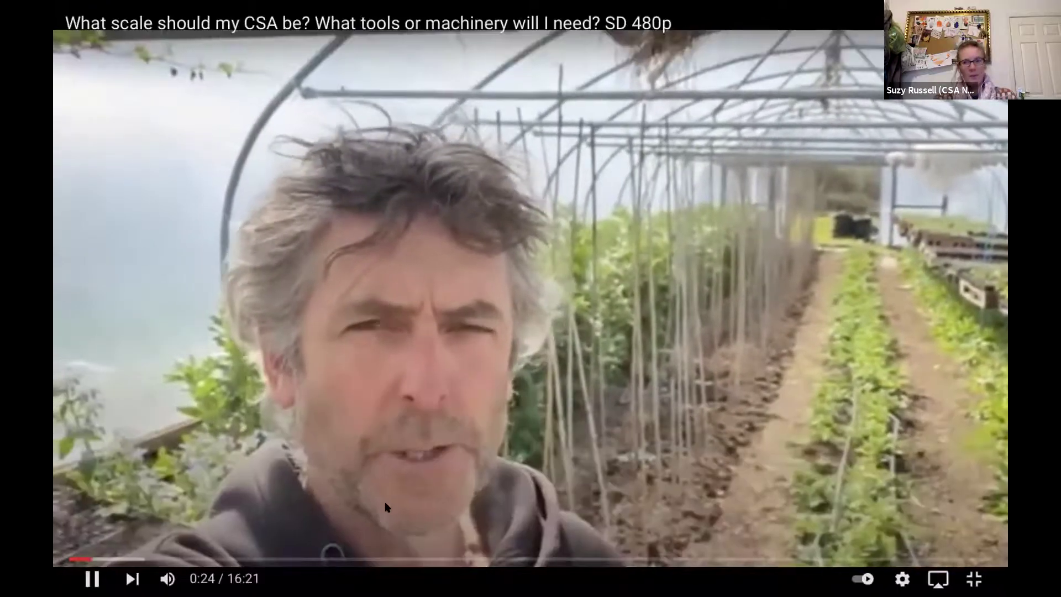
{"action": "left_click", "coordinate": [93, 577]}
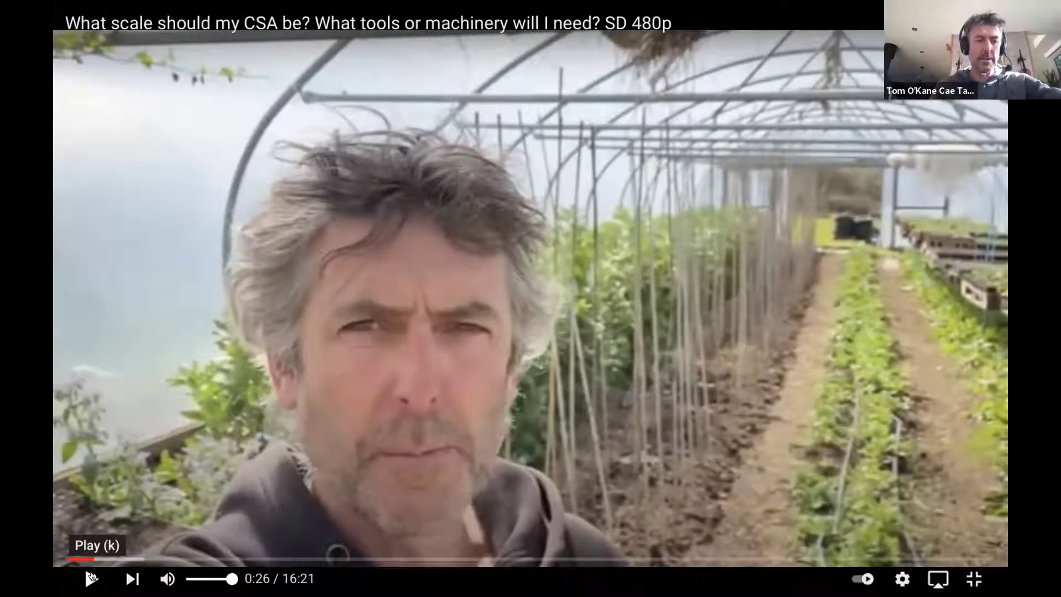